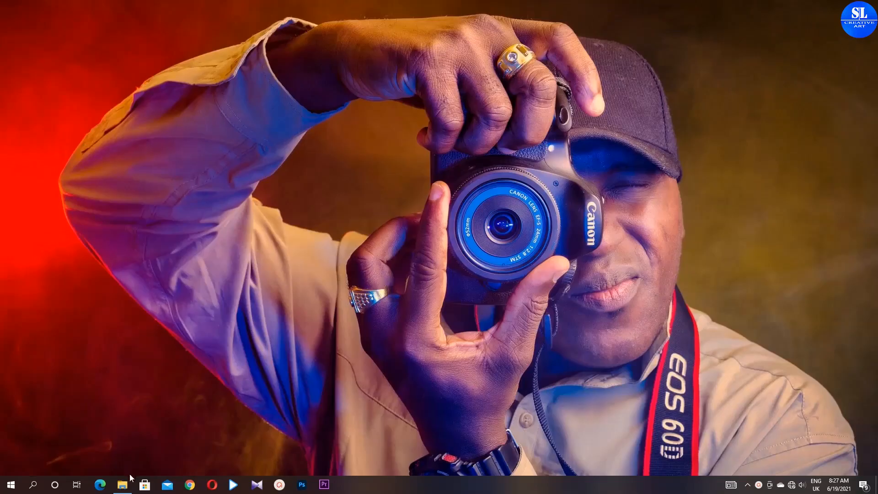
# - Extract the Stomp Intro Premiere Pro zip archive into a folder of the same name inside New folder (2)
pyautogui.click(126, 484)
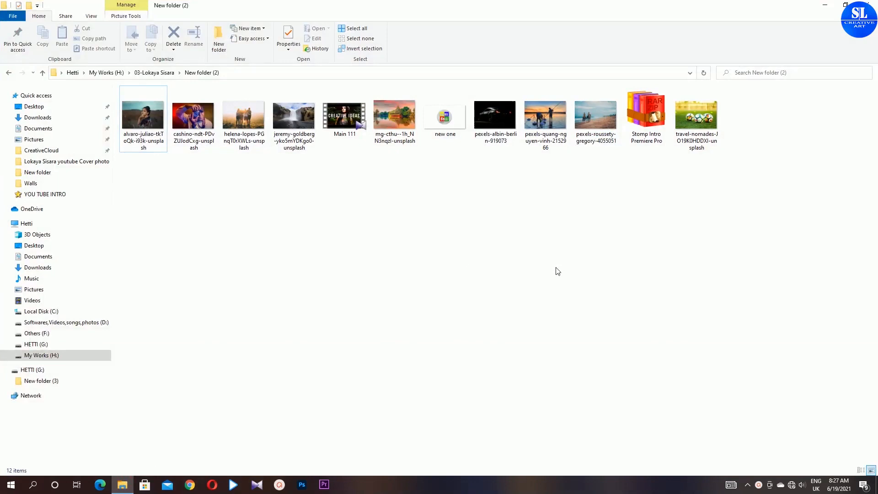
pyautogui.rightClick(659, 126)
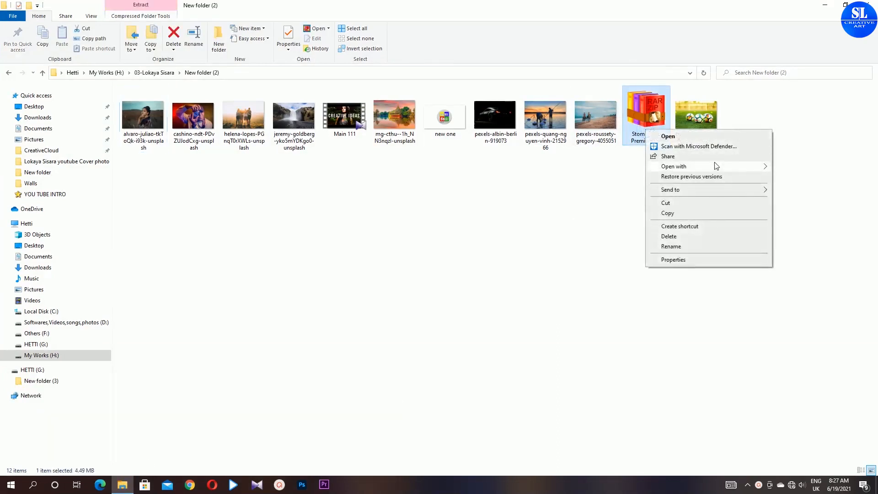
pyautogui.click(624, 142)
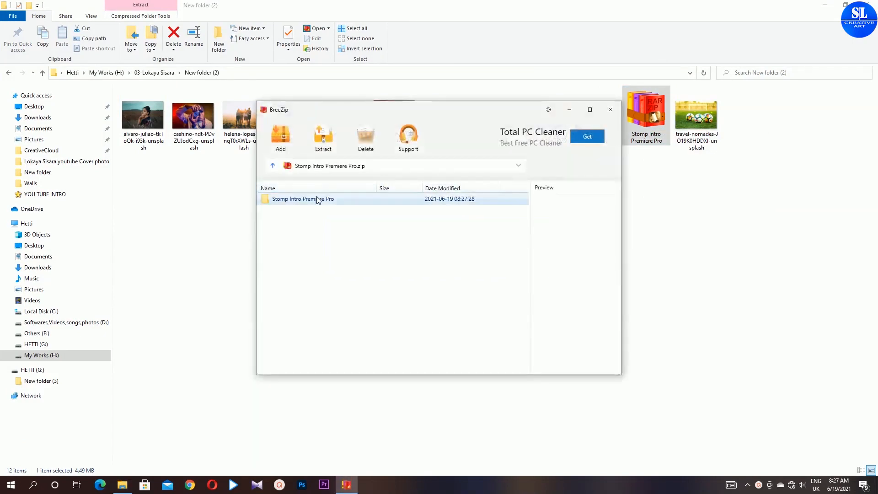
pyautogui.click(326, 141)
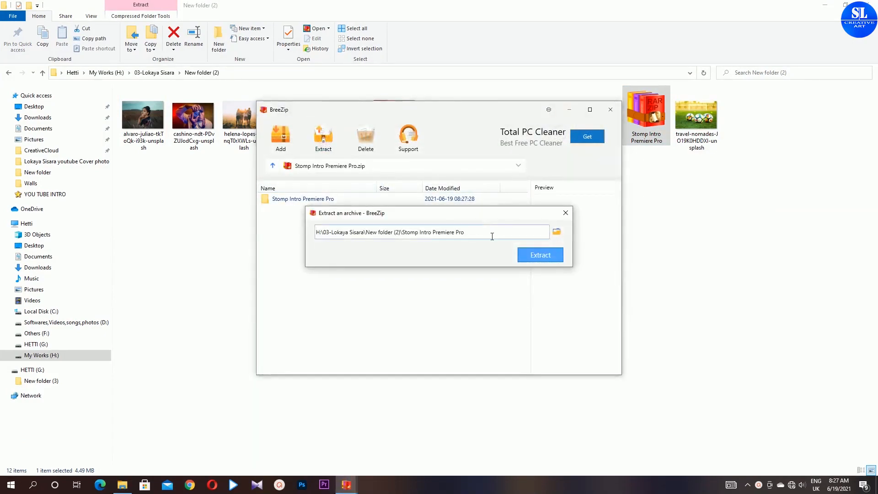
pyautogui.click(533, 254)
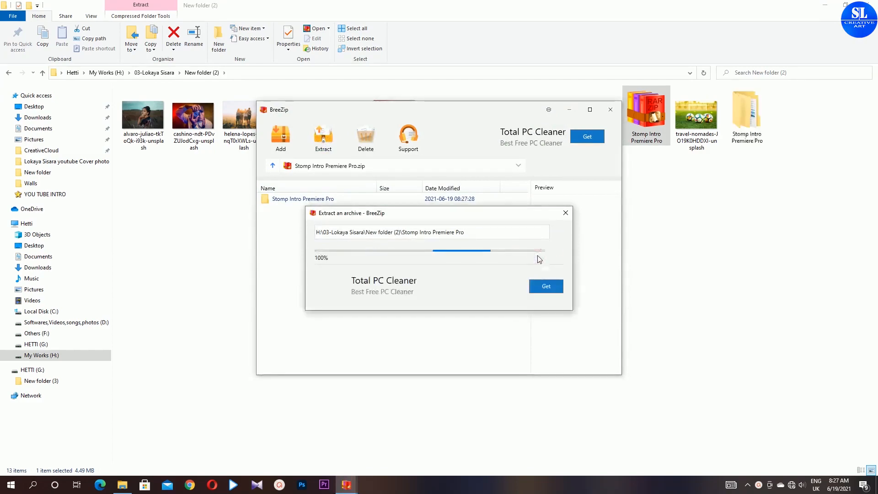
# - Open the Stomp Intro Premiere Pro final project and convert it, keeping the default location and name
pyautogui.doubleClick(175, 102)
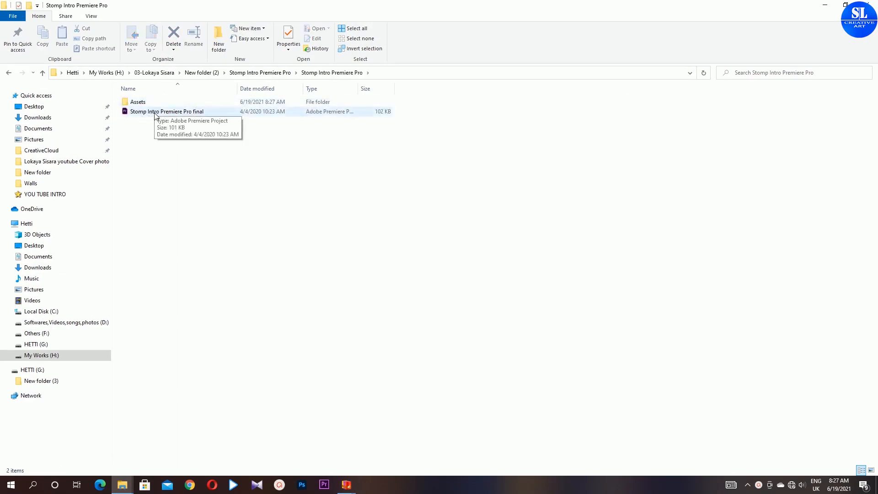
pyautogui.doubleClick(156, 113)
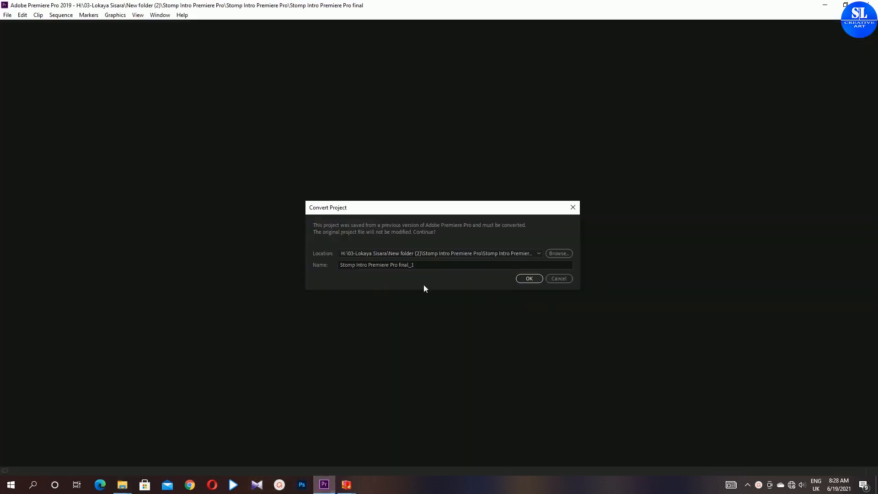
pyautogui.click(554, 253)
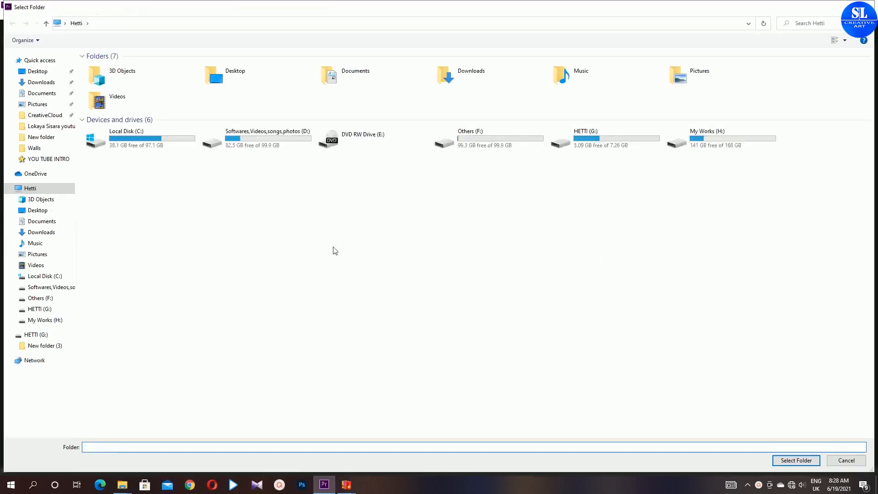
pyautogui.click(846, 460)
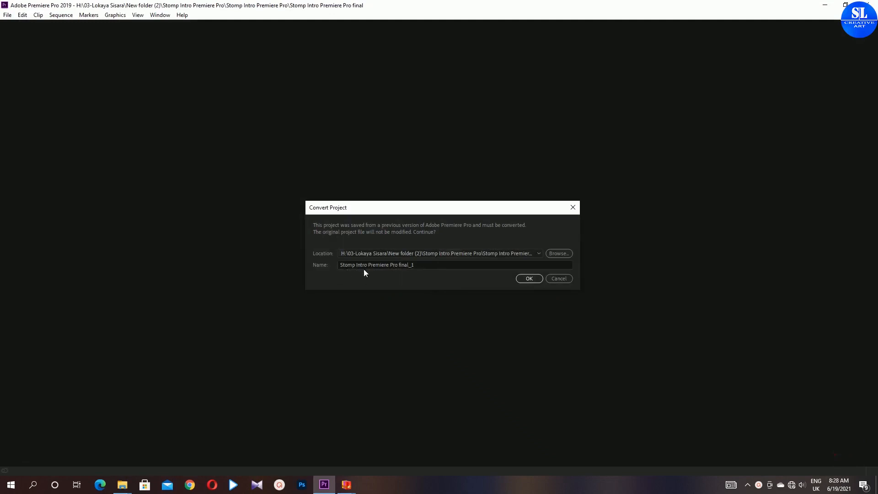
pyautogui.click(531, 278)
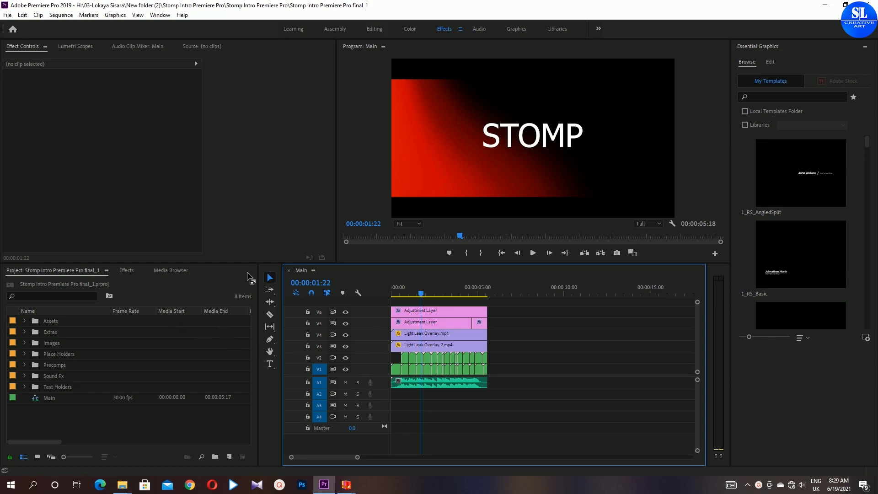
# - Rearrange the workspace, docking the Project panel in a left column and the tools beside a wider timeline
pyautogui.moveTo(247, 276); pyautogui.dragTo(3, 134)
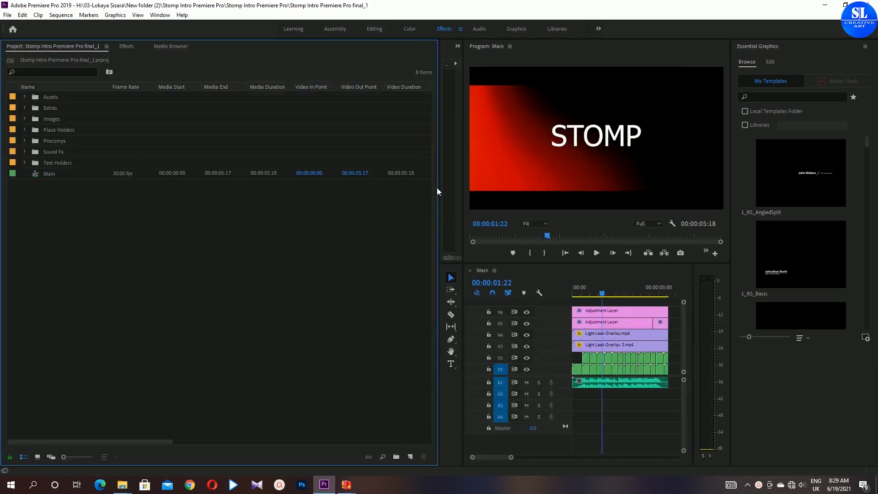
pyautogui.moveTo(439, 189); pyautogui.dragTo(123, 192)
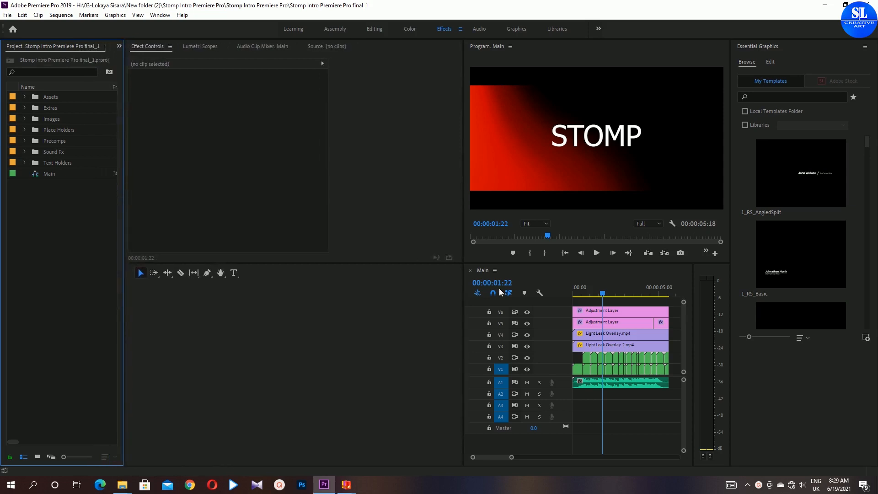
pyautogui.moveTo(462, 338); pyautogui.dragTo(146, 347)
pyautogui.moveTo(464, 197); pyautogui.dragTo(327, 203)
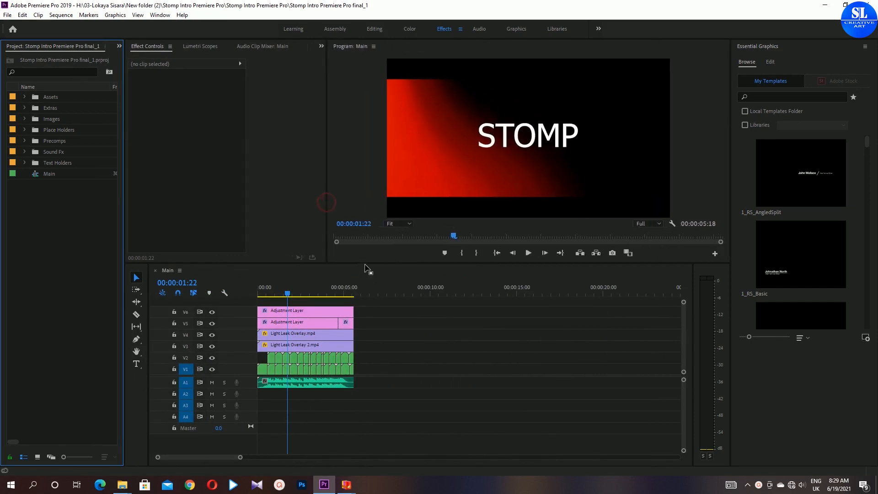
pyautogui.moveTo(366, 265); pyautogui.dragTo(374, 290)
pyautogui.moveTo(373, 260); pyautogui.dragTo(374, 265)
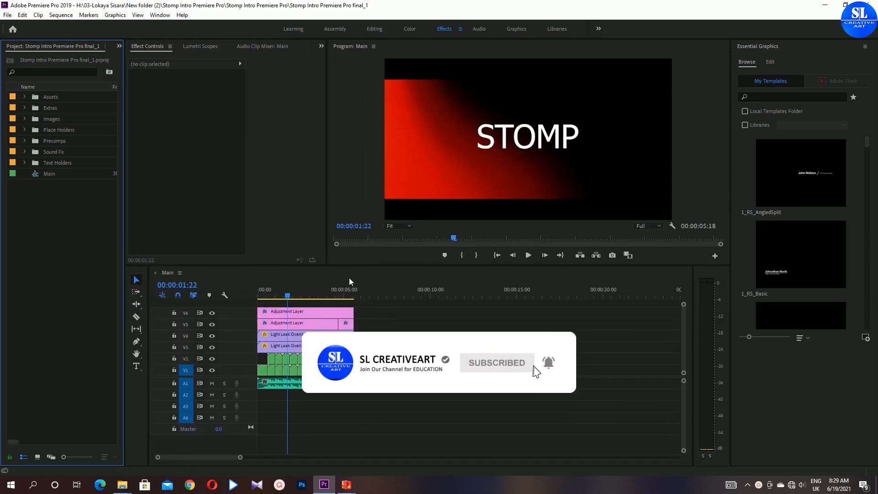
# - Zoom the Main timeline and expand each project bin to inspect its contents
pyautogui.moveTo(240, 457); pyautogui.dragTo(192, 459)
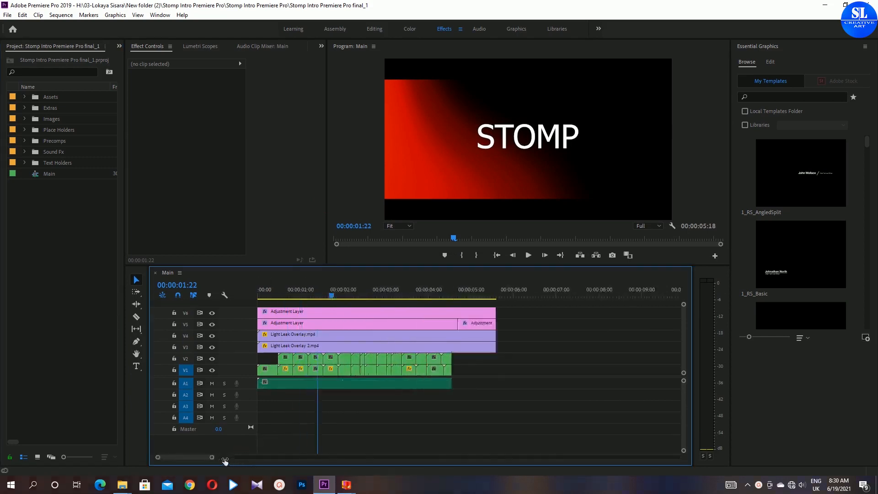
pyautogui.click(25, 130)
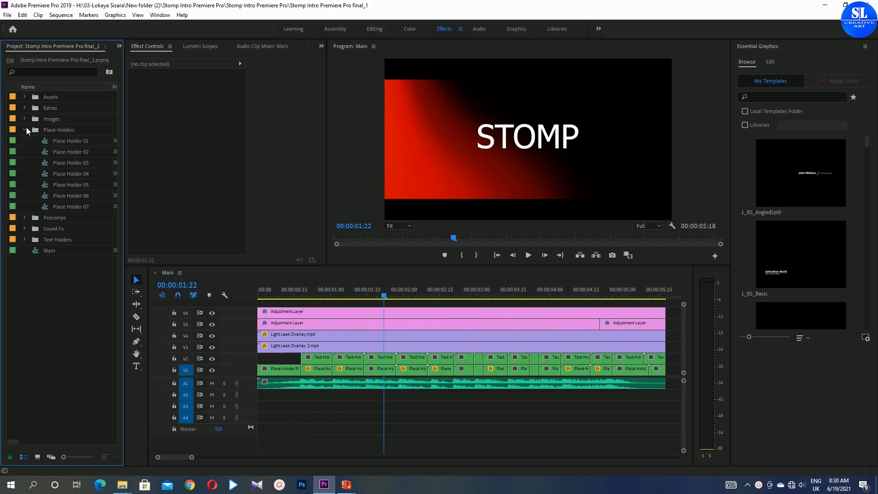
pyautogui.click(25, 128)
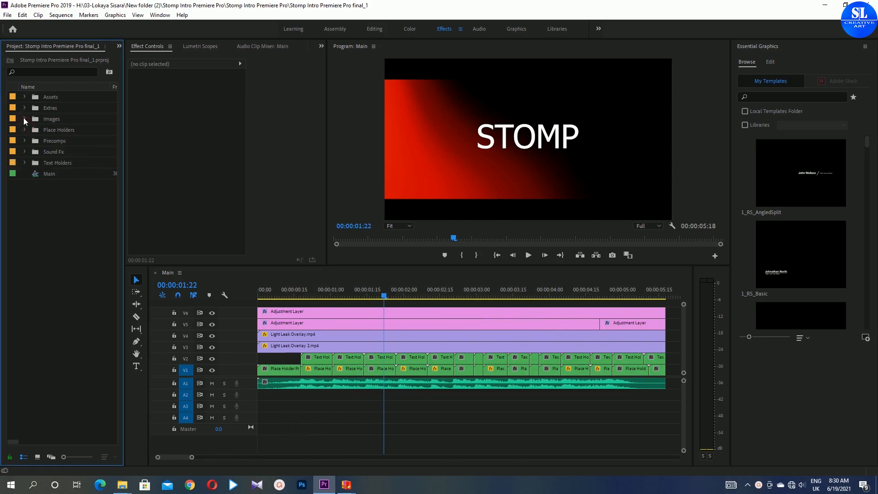
pyautogui.click(33, 119)
pyautogui.click(25, 118)
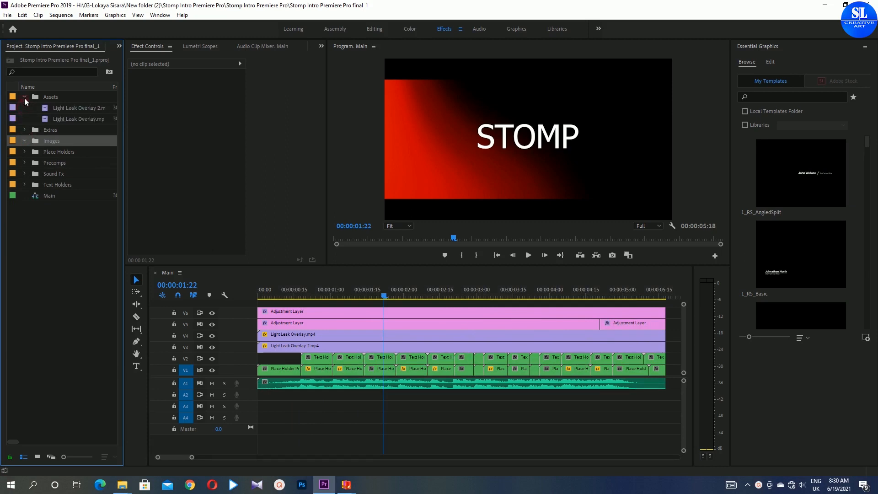
pyautogui.click(26, 141)
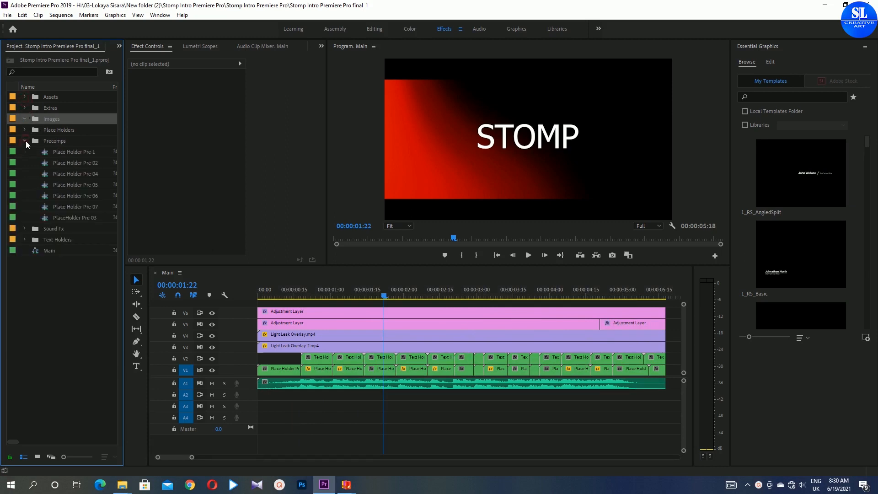
pyautogui.click(25, 141)
pyautogui.click(27, 151)
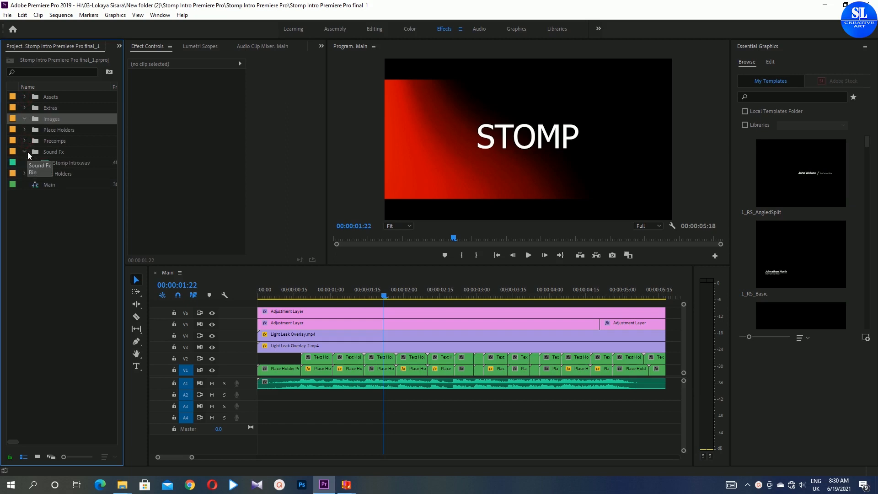
pyautogui.click(25, 152)
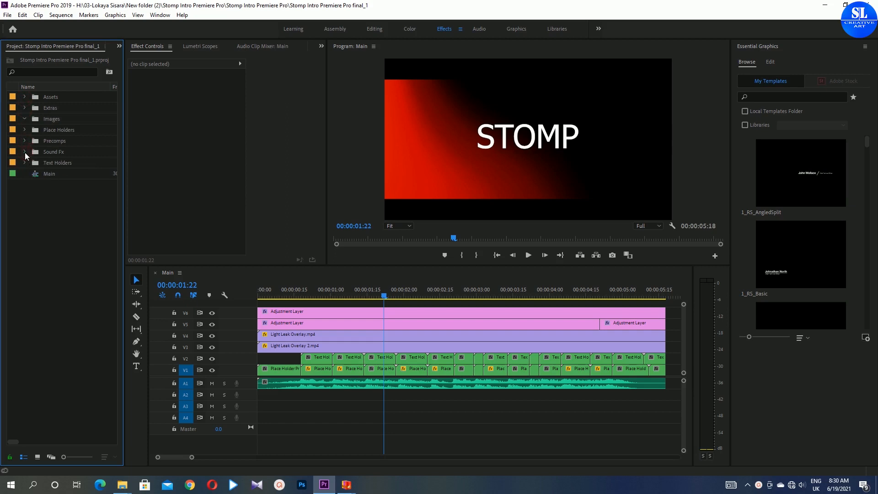
# - Play the Main sequence from the start to preview the intro, zooming the timeline to inspect its clips
pyautogui.moveTo(383, 295); pyautogui.dragTo(324, 295)
pyautogui.press('Home')
pyautogui.press('space')
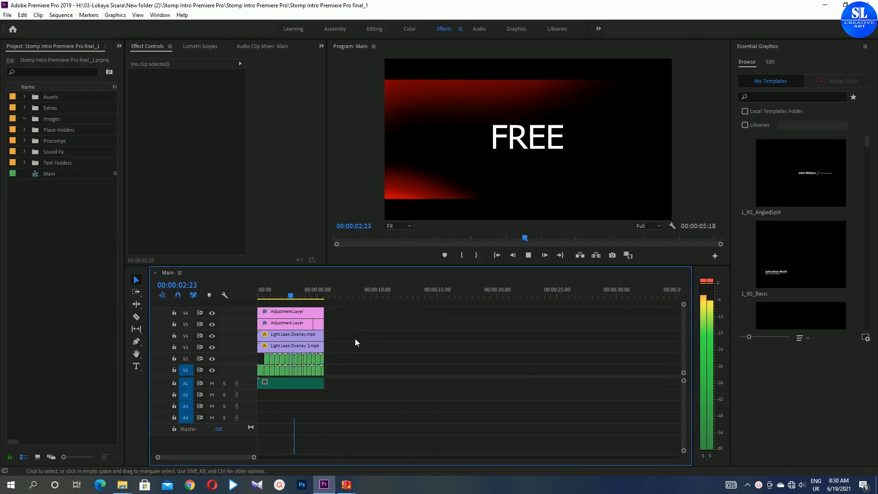
pyautogui.press('space')
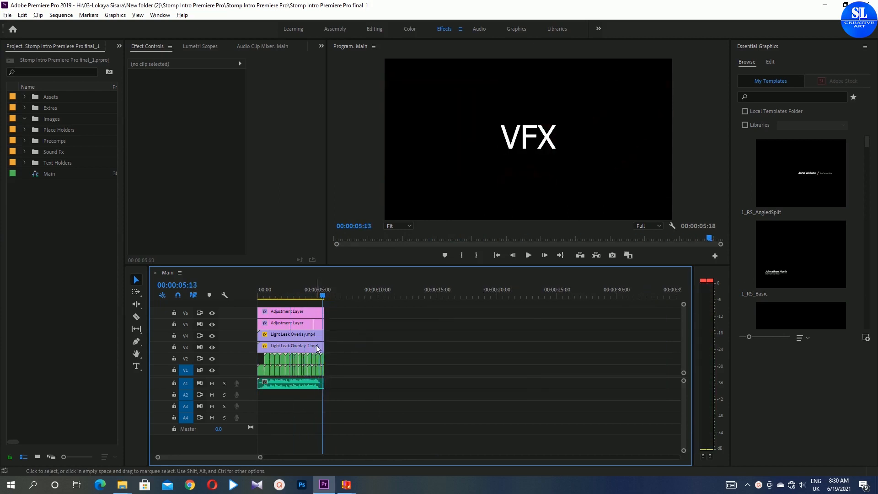
pyautogui.scroll(4, 313, 344)
pyautogui.scroll(8, 313, 344)
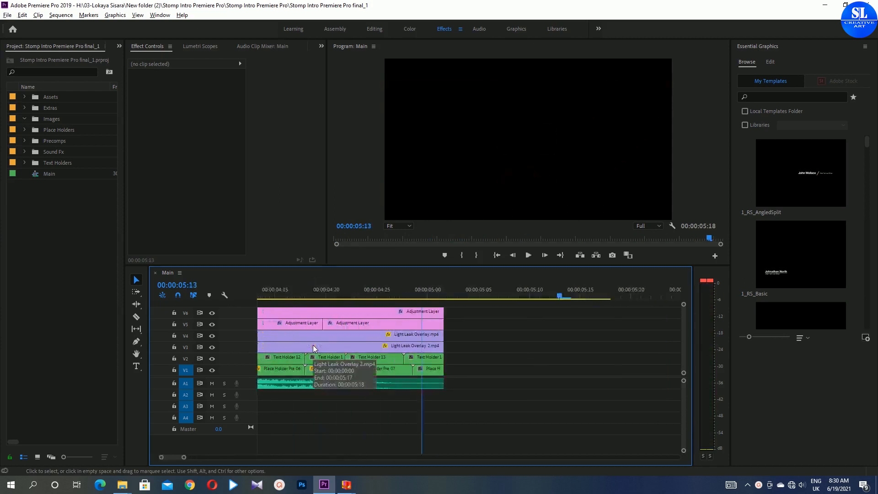
pyautogui.scroll(-10, 313, 346)
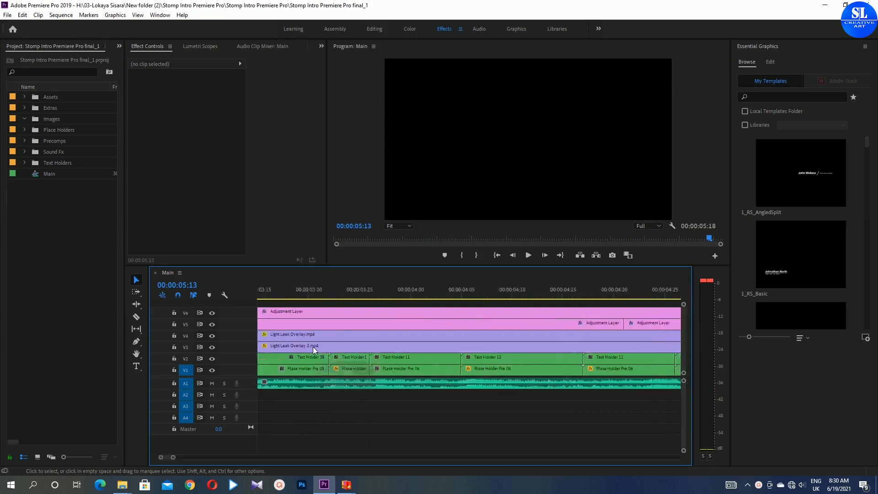
# - Open all seven Place Holder sequences from the Place Holders bin and switch to Place Holder 01
pyautogui.click(24, 118)
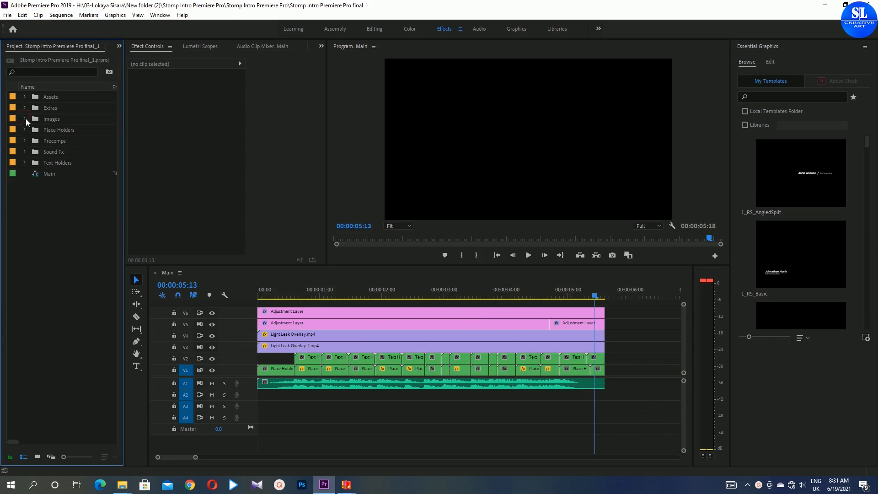
pyautogui.click(24, 130)
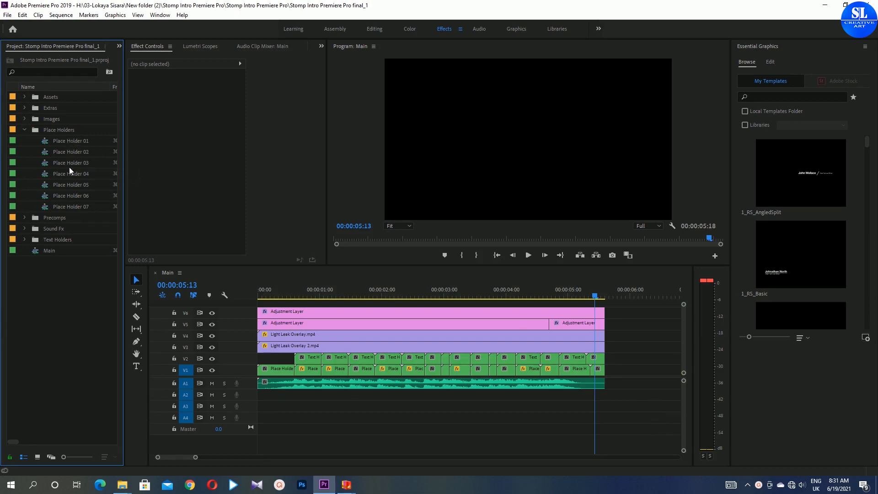
pyautogui.doubleClick(72, 140)
pyautogui.doubleClick(61, 151)
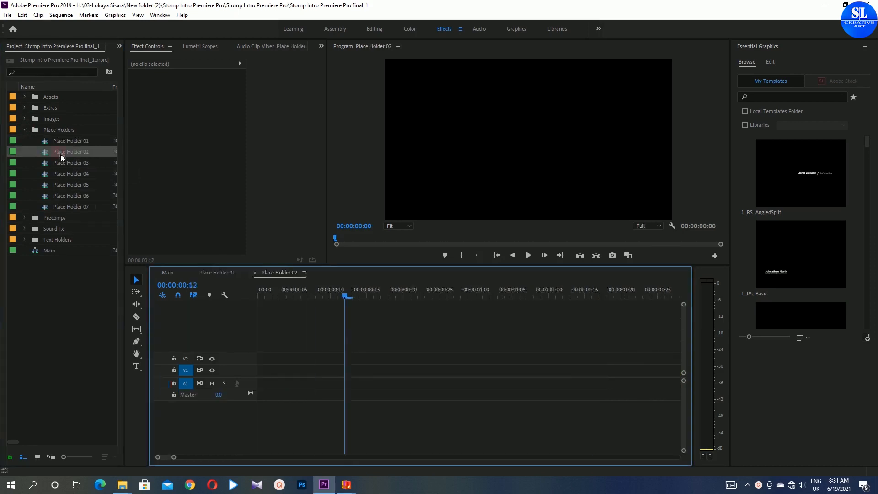
pyautogui.doubleClick(67, 166)
pyautogui.doubleClick(66, 175)
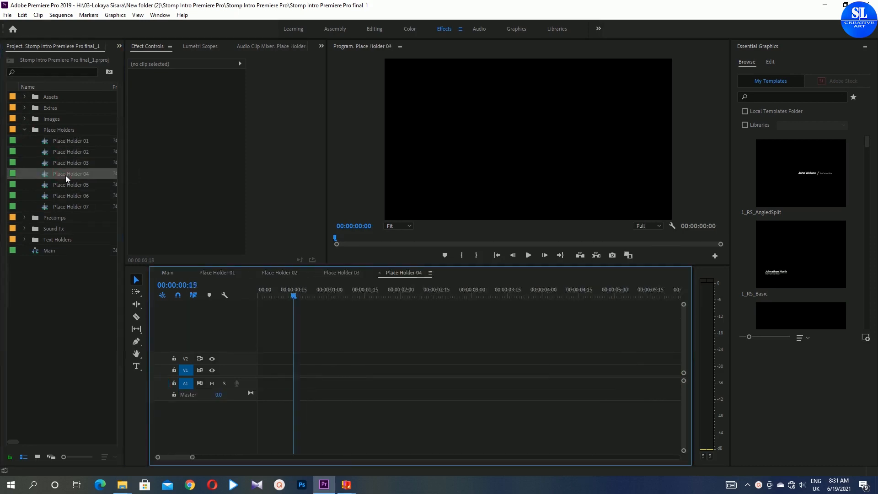
pyautogui.doubleClick(67, 185)
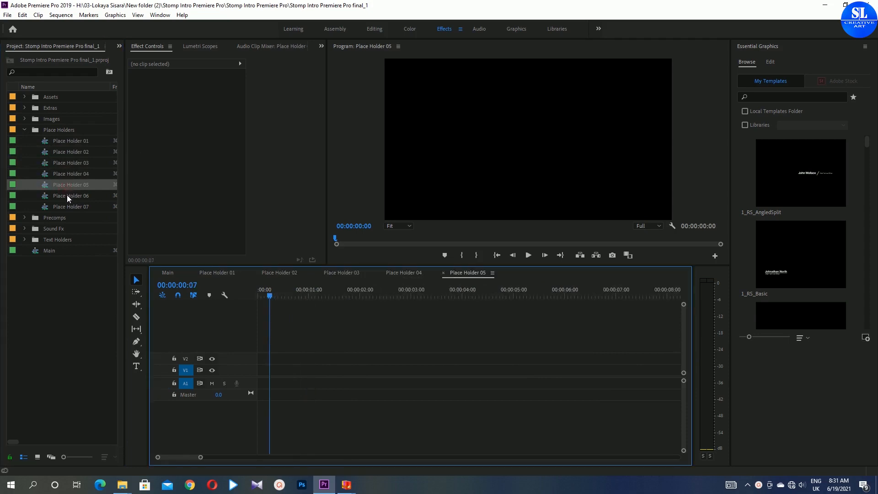
pyautogui.doubleClick(66, 195)
pyautogui.doubleClick(66, 207)
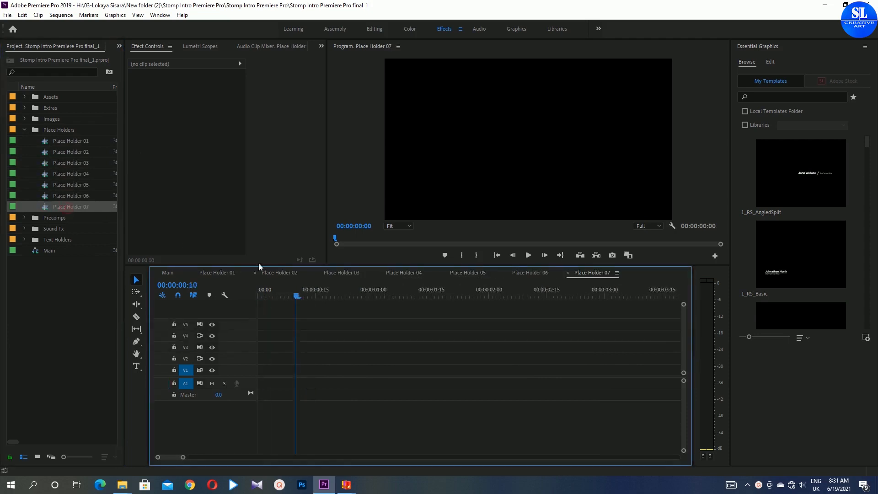
pyautogui.click(219, 275)
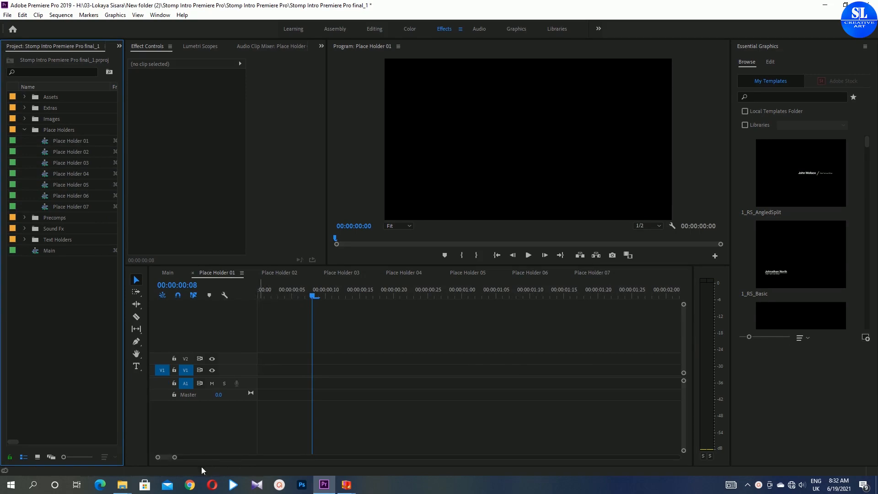
# - Drag the cashino-ndt-PDvZUJodCxg-unsplash photo from File Explorer onto track V1 of the Place Holder 01 sequence
pyautogui.moveTo(125, 487)
pyautogui.click(74, 441)
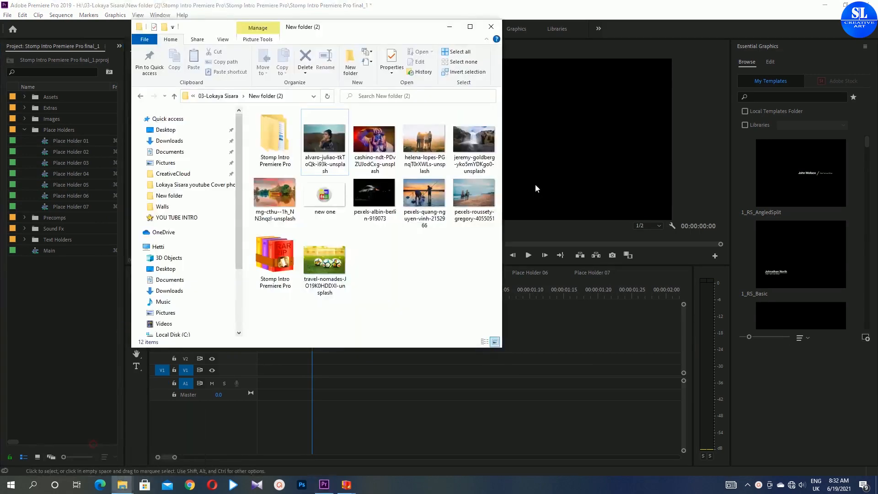
pyautogui.moveTo(389, 30); pyautogui.dragTo(672, 87)
pyautogui.moveTo(659, 208); pyautogui.dragTo(258, 370)
pyautogui.moveTo(609, 85); pyautogui.dragTo(813, 144)
pyautogui.click(475, 184)
# - Select the cashino photo clip in Place Holder 01 and set its Motion scale to about 101
pyautogui.click(300, 369)
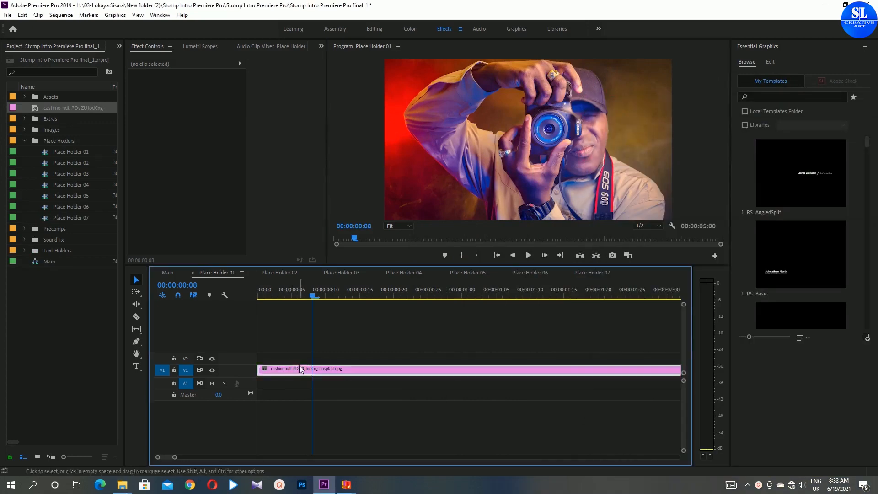
pyautogui.click(148, 85)
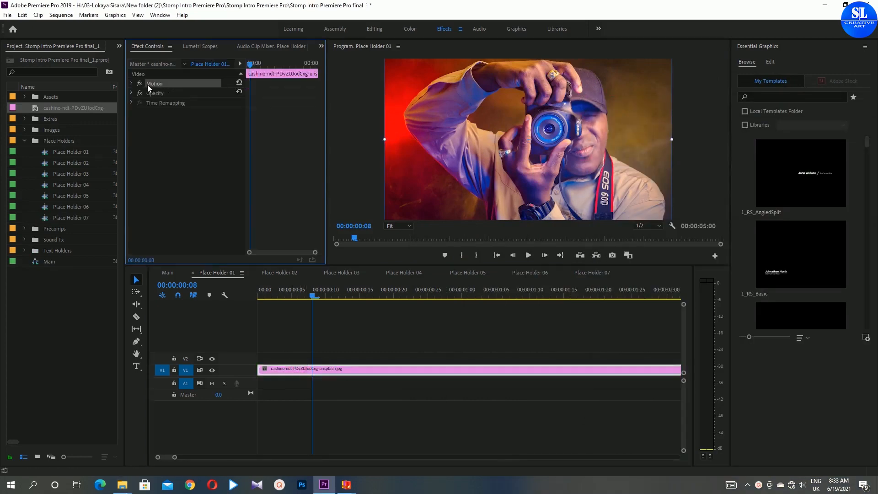
pyautogui.click(131, 83)
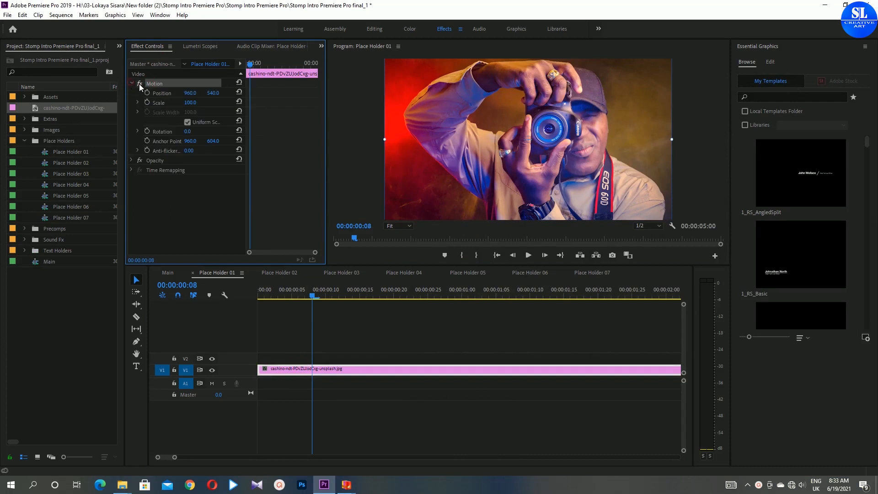
pyautogui.moveTo(191, 104); pyautogui.dragTo(199, 111)
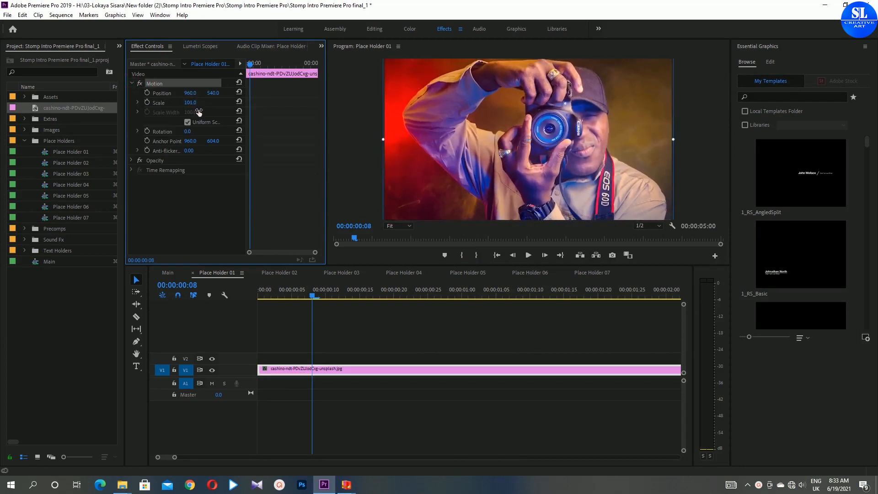
pyautogui.click(409, 344)
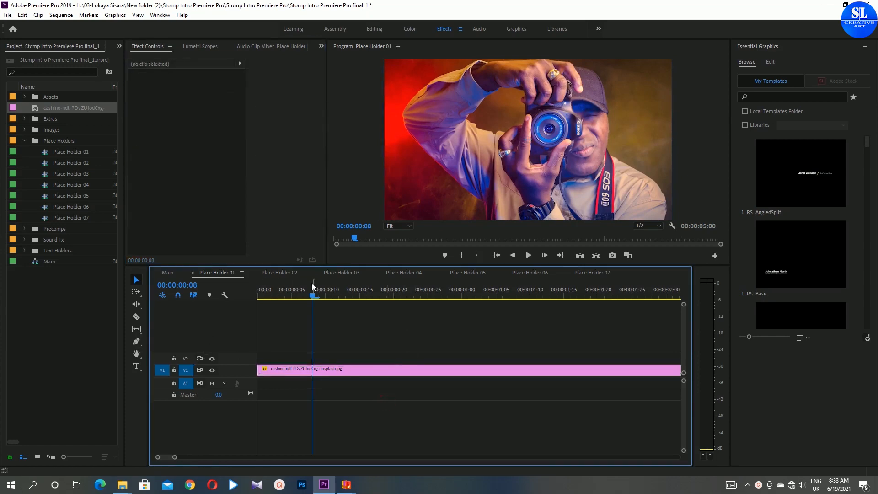
# - Switch to Place Holder 02 and add the helena-lopes photo from File Explorer onto track V1
pyautogui.click(283, 273)
pyautogui.moveTo(122, 484)
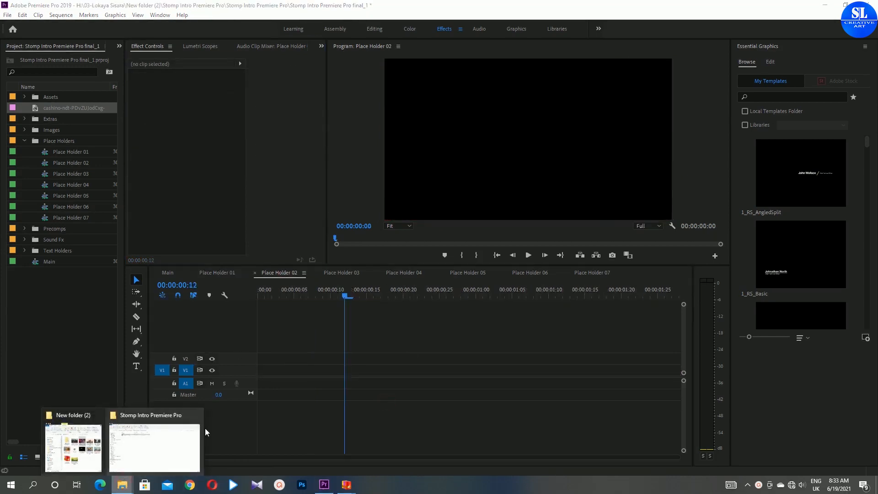
pyautogui.click(196, 415)
pyautogui.click(122, 446)
pyautogui.moveTo(721, 236); pyautogui.dragTo(626, 132)
pyautogui.moveTo(727, 238); pyautogui.dragTo(248, 376)
# - Set the helena-lopes clip's scale to 109 and position to 949, 461
pyautogui.click(314, 371)
pyautogui.moveTo(189, 104); pyautogui.dragTo(215, 132)
pyautogui.click(192, 93)
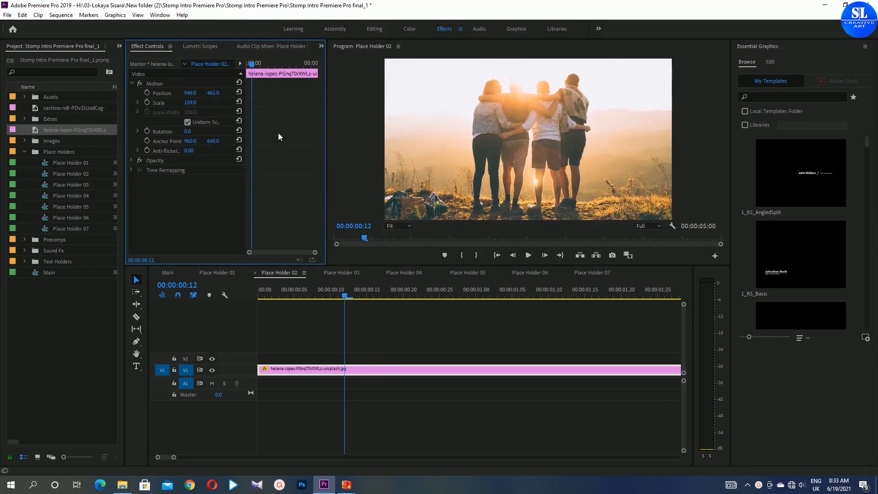
# - Add the jeremy-goldberg photo to V1 of Place Holder 03, setting its scale to 110 and position to 1001, 572
pyautogui.click(342, 273)
pyautogui.click(122, 485)
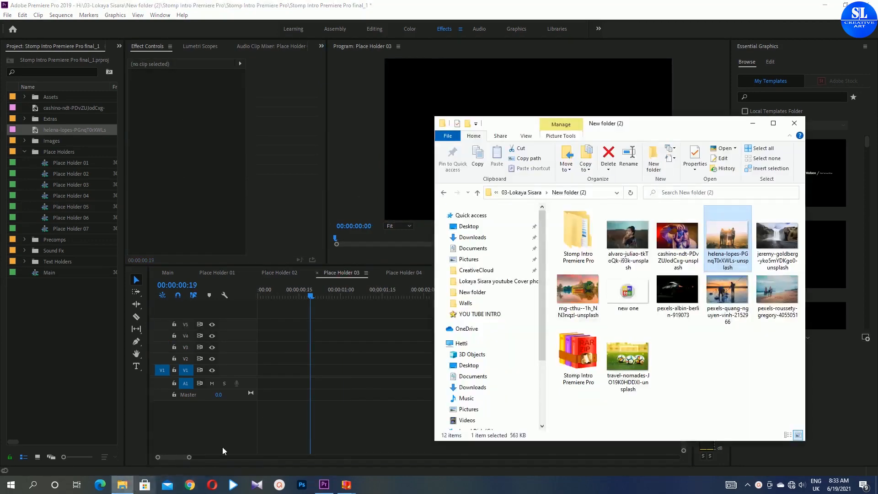
pyautogui.moveTo(777, 237); pyautogui.dragTo(276, 378)
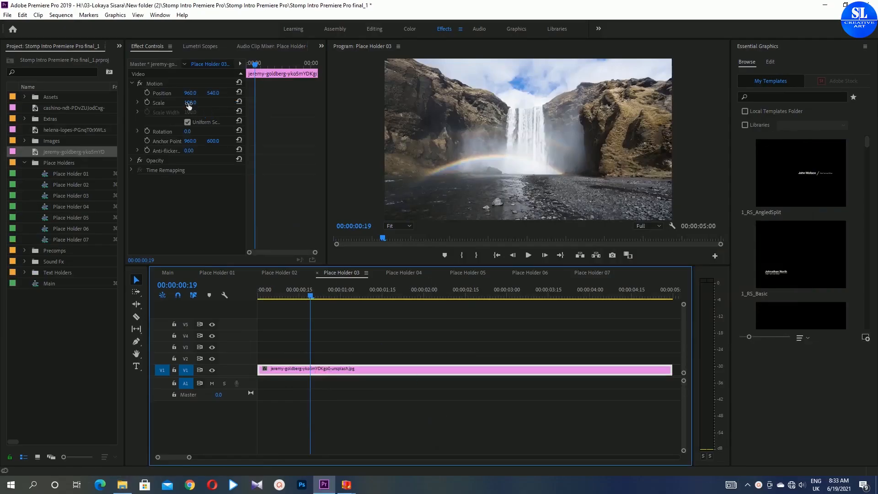
pyautogui.moveTo(190, 104)
pyautogui.mouseDown()
pyautogui.moveTo(198, 112)
pyautogui.moveTo(230, 94)
pyautogui.moveTo(191, 97)
pyautogui.mouseUp()
pyautogui.click(218, 94)
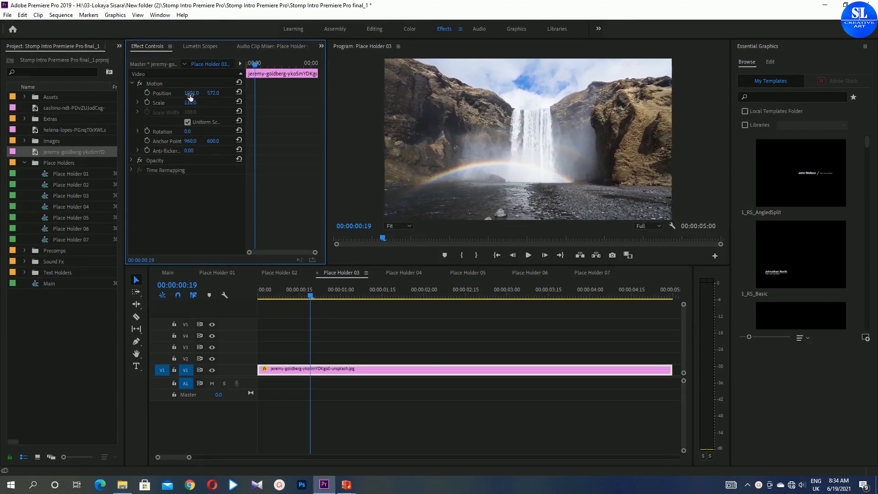
# - Add the mg-cthu photo to V1 of Place Holder 04, setting its scale to 124 and position to 824, 646
pyautogui.click(403, 273)
pyautogui.click(122, 484)
pyautogui.moveTo(578, 290); pyautogui.dragTo(263, 370)
pyautogui.moveTo(190, 103); pyautogui.dragTo(217, 58)
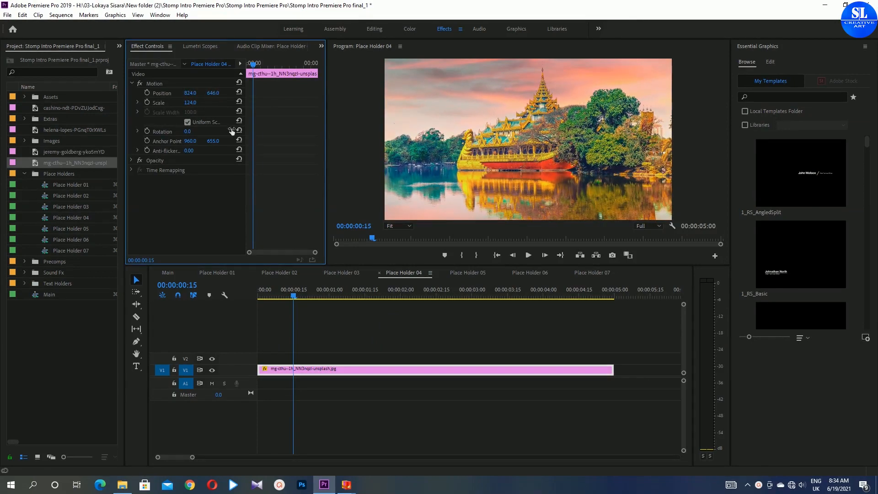
# - Add the pexels-quang-nguyen-vinh photo to V1 of Place Holder 05, setting its scale to 128 and position to 1113, 441
pyautogui.click(471, 273)
pyautogui.click(122, 484)
pyautogui.moveTo(726, 290); pyautogui.dragTo(263, 369)
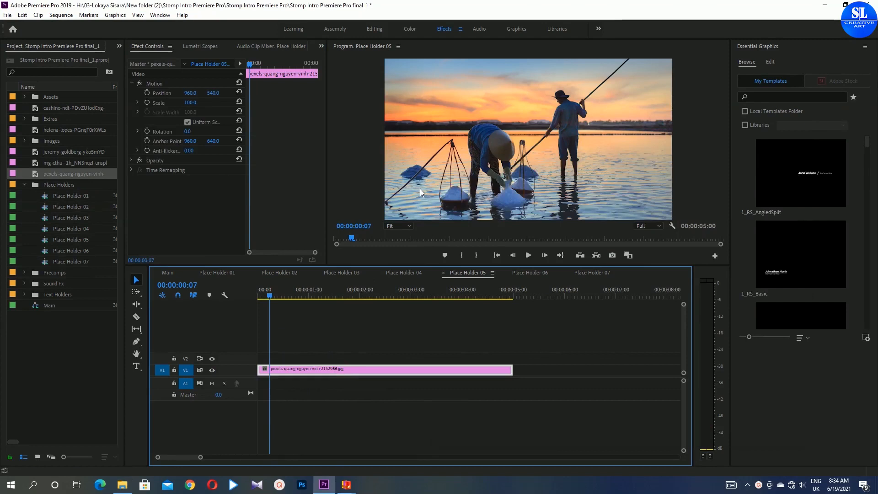
pyautogui.moveTo(189, 103); pyautogui.dragTo(284, 123)
pyautogui.moveTo(214, 95); pyautogui.dragTo(224, 130)
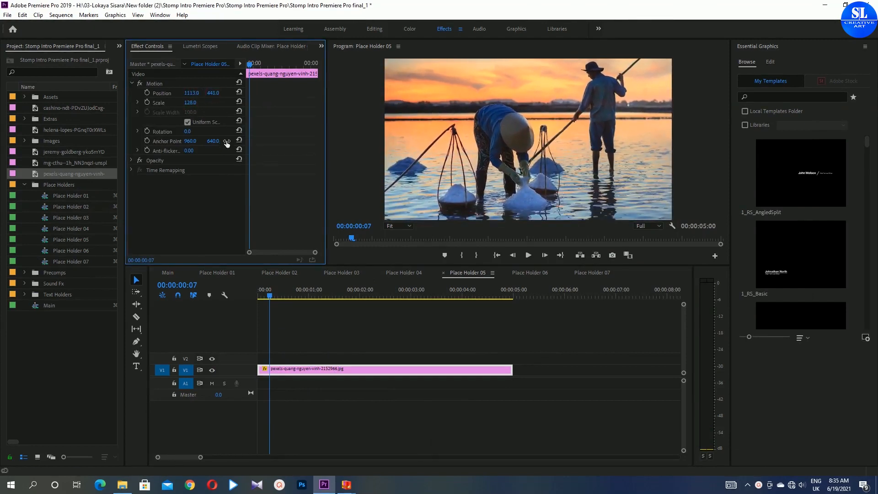
# - Add the travel-nomades photo to V1 of Place Holder 06, setting its scale to 124 and horizontal position to 759
pyautogui.click(530, 273)
pyautogui.click(122, 485)
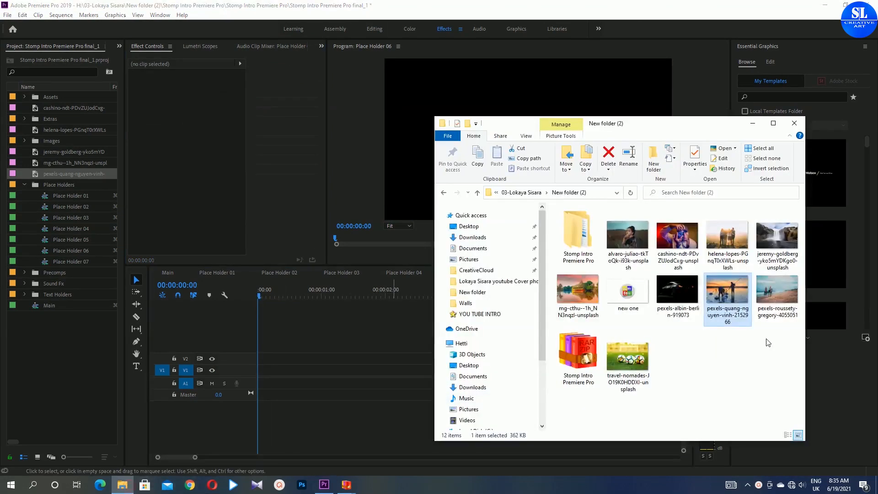
pyautogui.moveTo(628, 356); pyautogui.dragTo(259, 369)
pyautogui.moveTo(198, 103); pyautogui.dragTo(202, 103)
pyautogui.moveTo(188, 93); pyautogui.dragTo(223, 167)
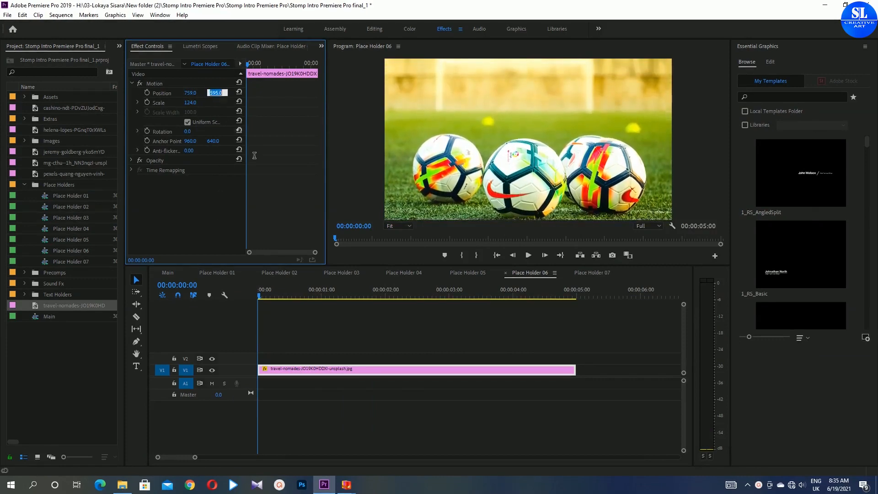
# - Add the new one image to track V2 of Place Holder 07 and scale it up to about 153
pyautogui.click(592, 273)
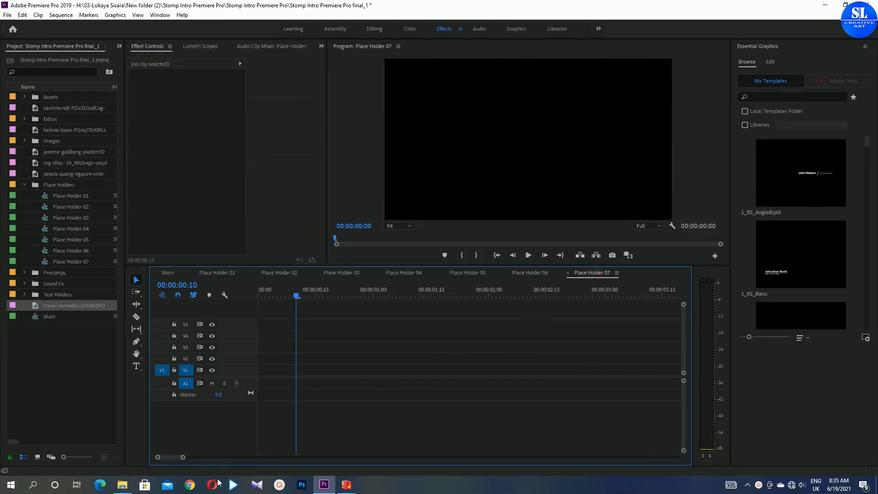
pyautogui.click(124, 486)
pyautogui.moveTo(627, 293); pyautogui.dragTo(230, 359)
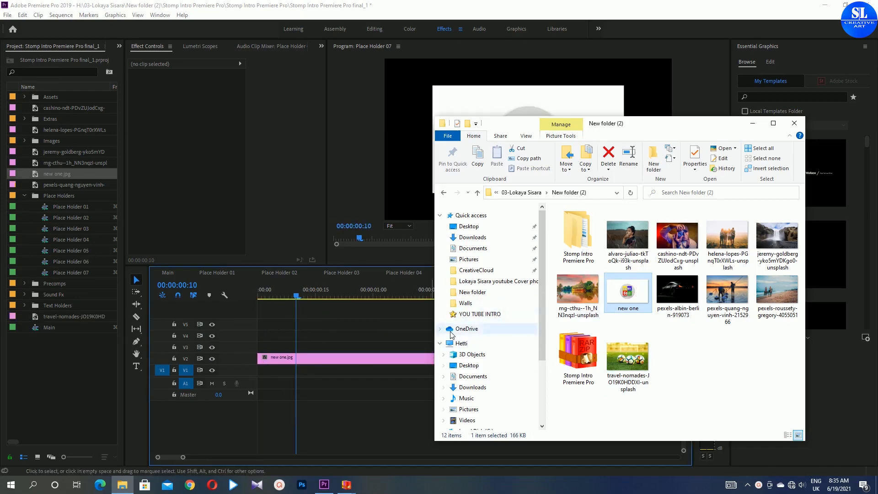
pyautogui.click(755, 124)
pyautogui.click(527, 175)
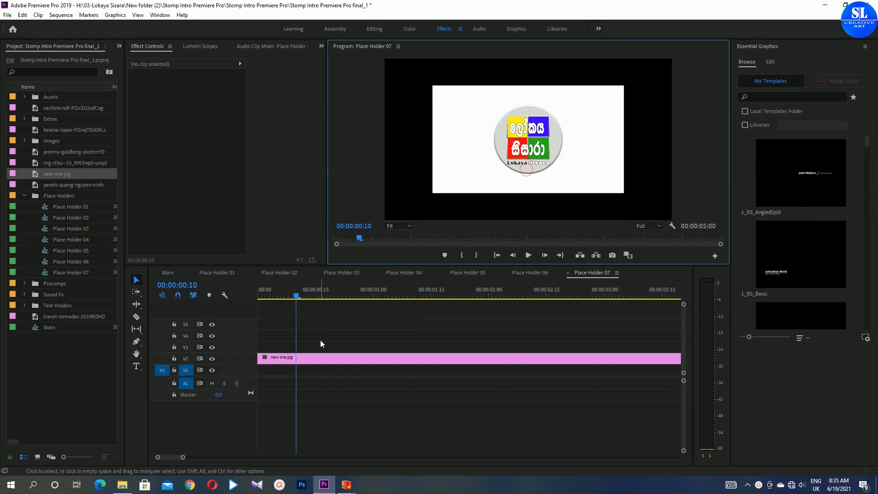
pyautogui.click(327, 356)
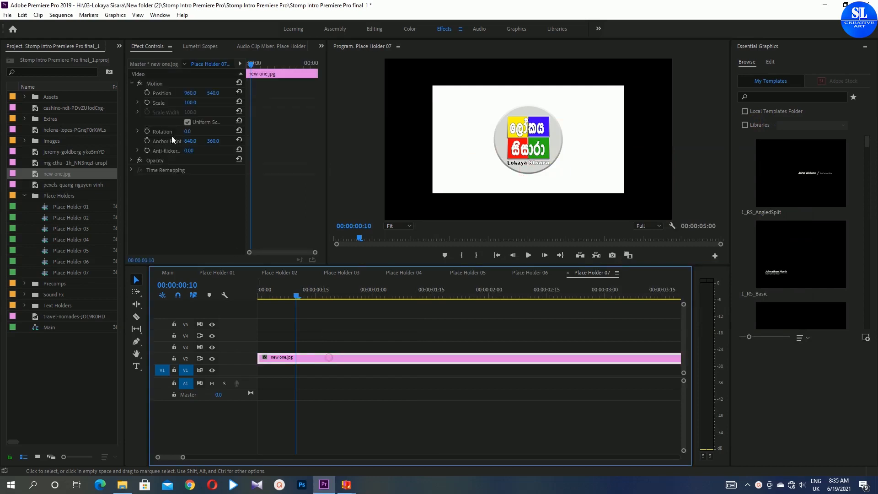
pyautogui.moveTo(191, 105)
pyautogui.mouseDown()
pyautogui.moveTo(220, 107)
pyautogui.moveTo(197, 103)
pyautogui.mouseUp()
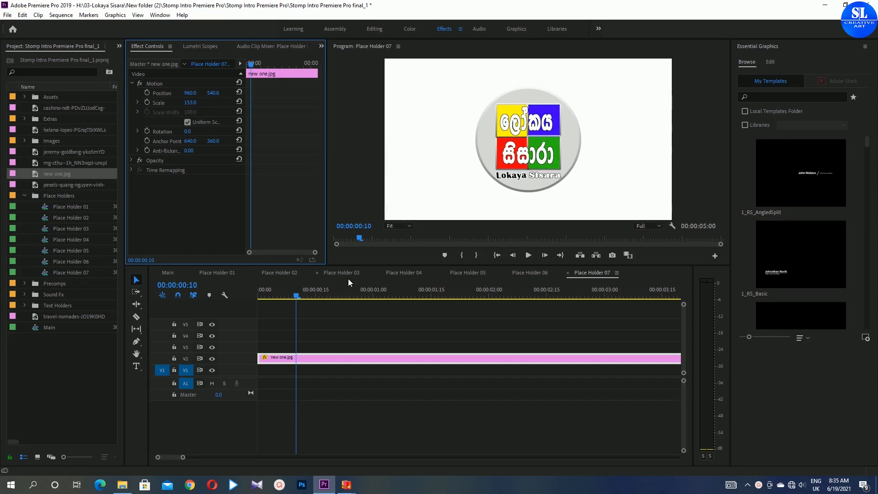
# - Close all the Place Holder sequence tabs, leaving only the Main sequence open
pyautogui.click(217, 272)
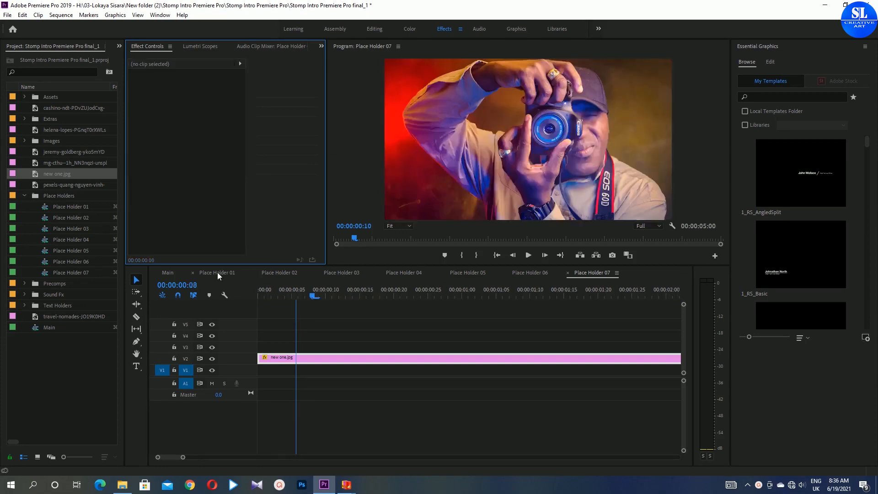
pyautogui.click(192, 273)
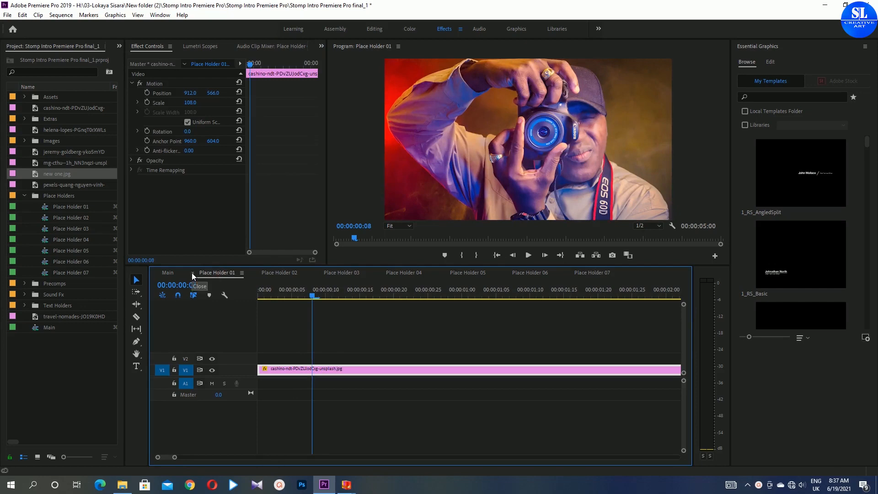
pyautogui.click(192, 272)
pyautogui.click(192, 272)
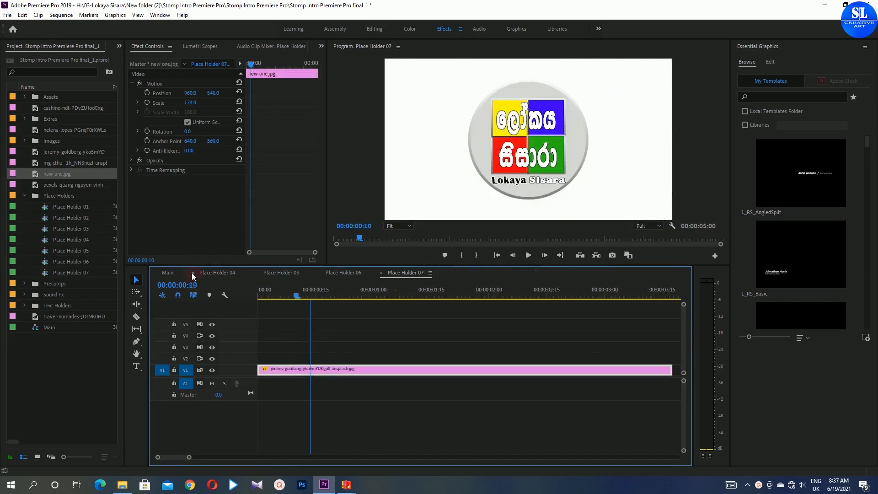
pyautogui.click(192, 272)
pyautogui.click(192, 272)
pyautogui.click(192, 273)
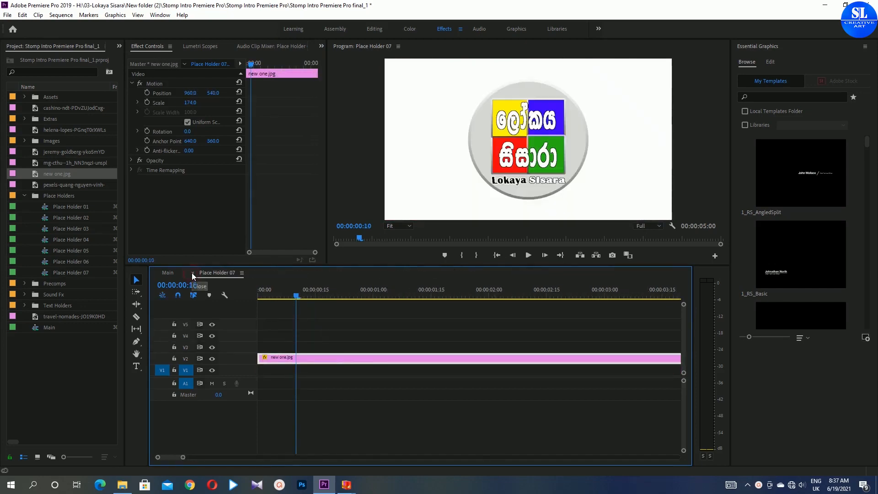
pyautogui.click(192, 272)
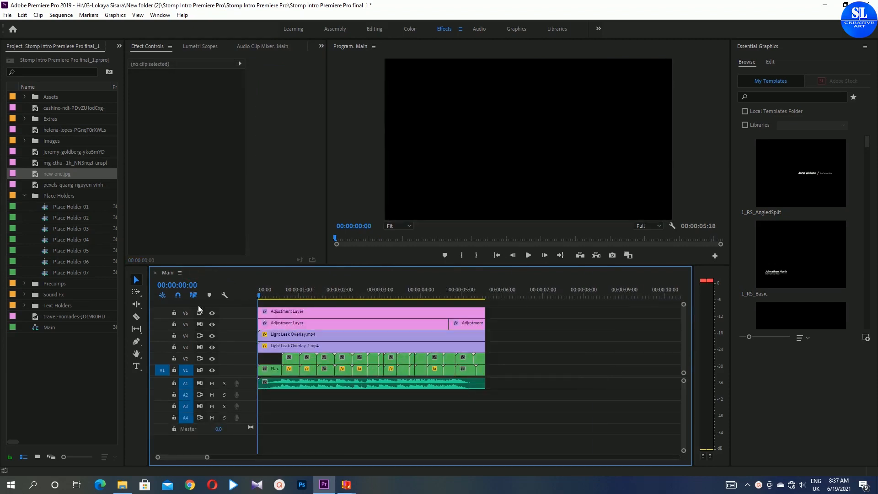
# - Collapse the Place Holders bin, expand the Text Holders bin, and open Text Holder 01
pyautogui.click(25, 194)
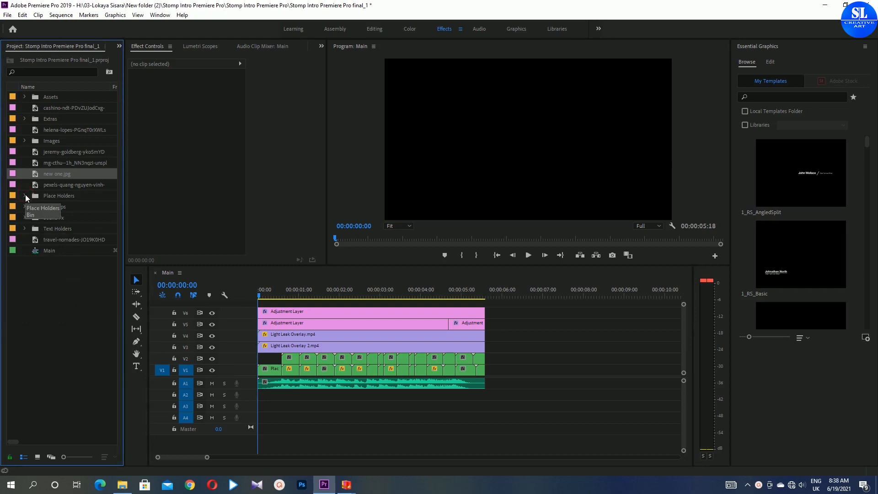
pyautogui.click(24, 228)
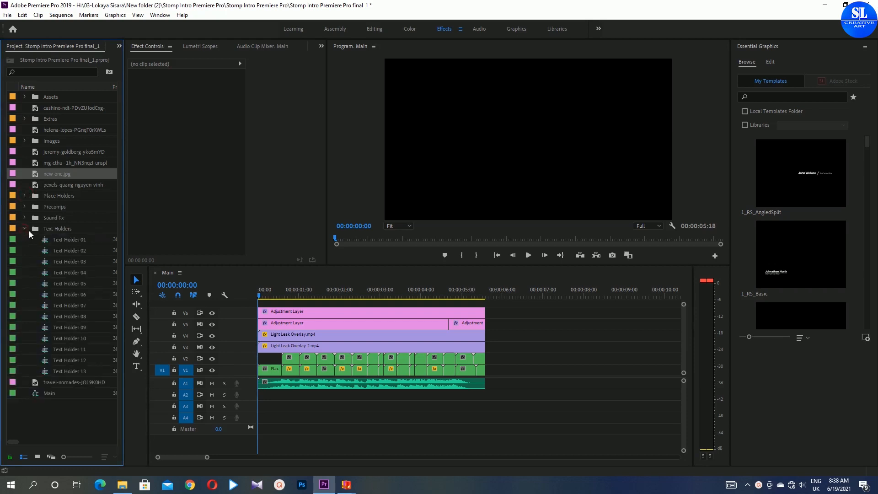
pyautogui.click(64, 241)
pyautogui.click(64, 240)
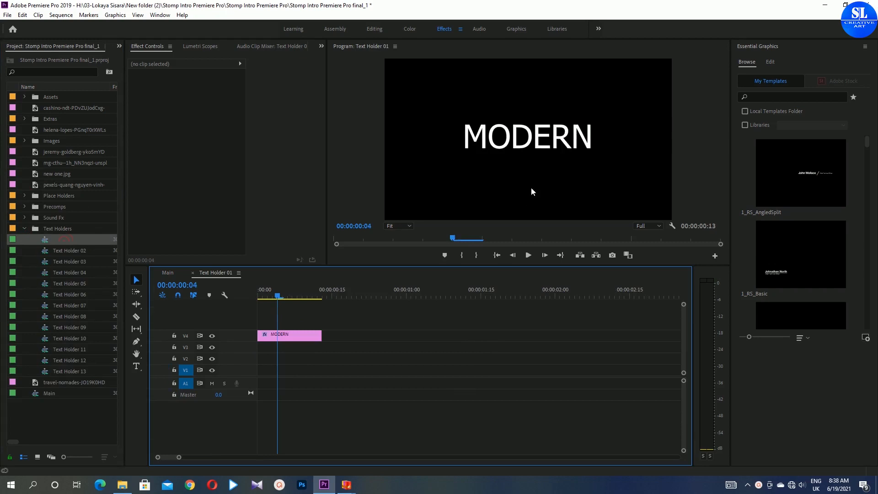
# - Replace the MODERN title text in Text Holder 01 with WELCOME TO
pyautogui.click(525, 138)
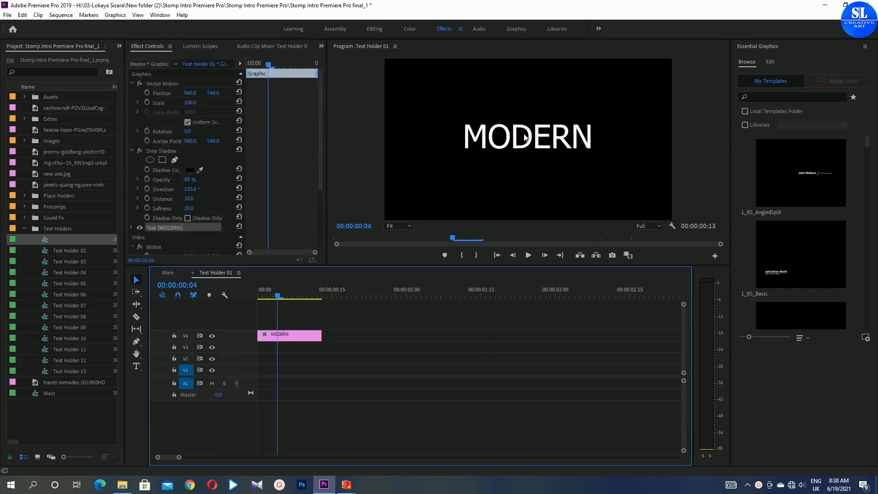
pyautogui.doubleClick(525, 137)
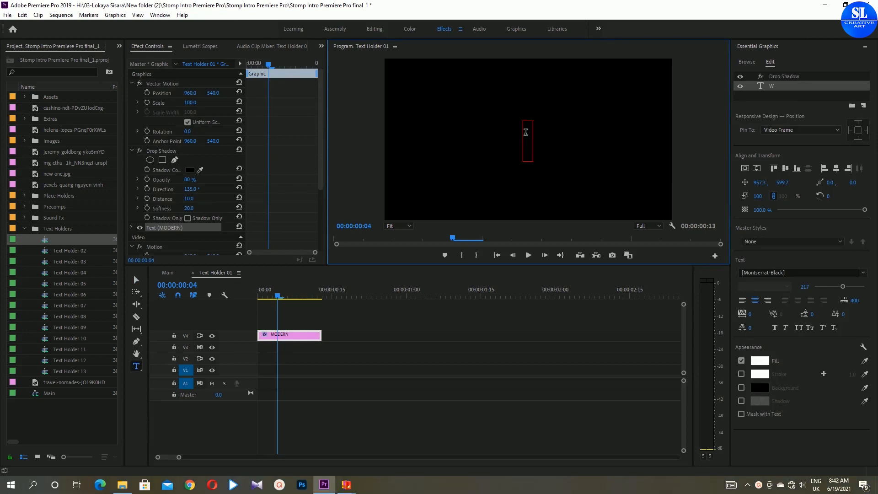
pyautogui.write('WE')
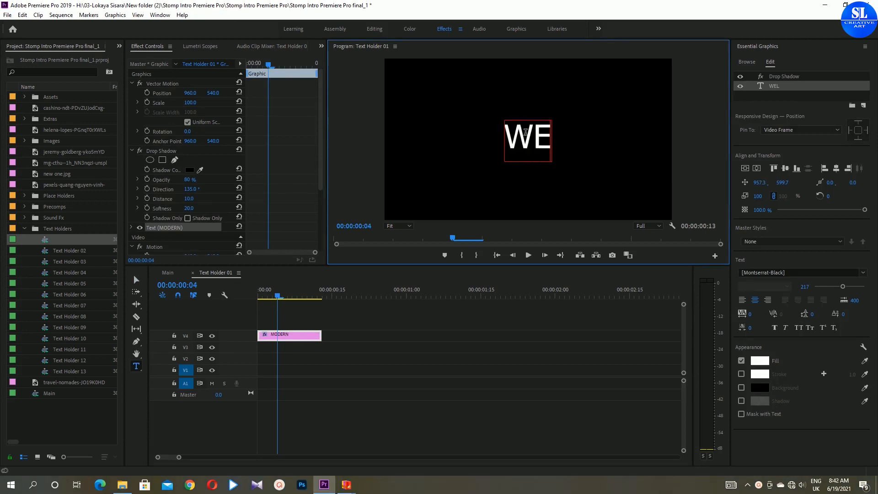
pyautogui.write('LCOME TO')
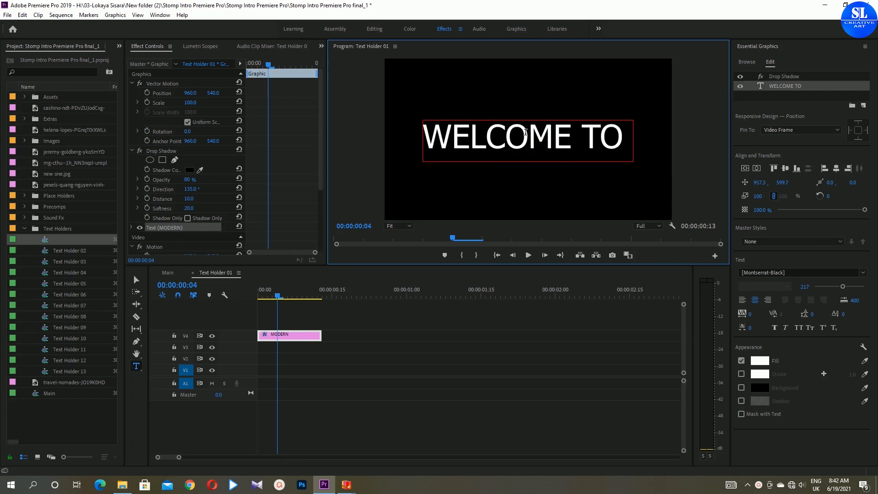
pyautogui.press('BackSpace')
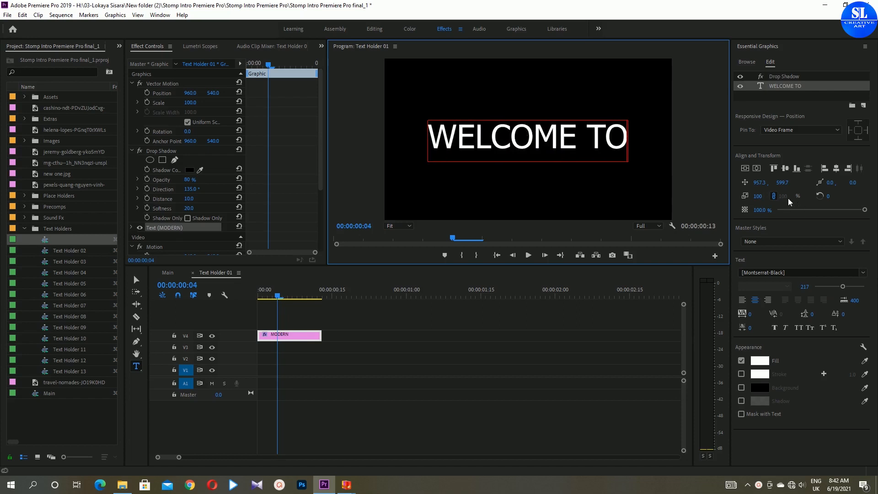
# - Increase the WELCOME TO text's font size to 251
pyautogui.click(847, 289)
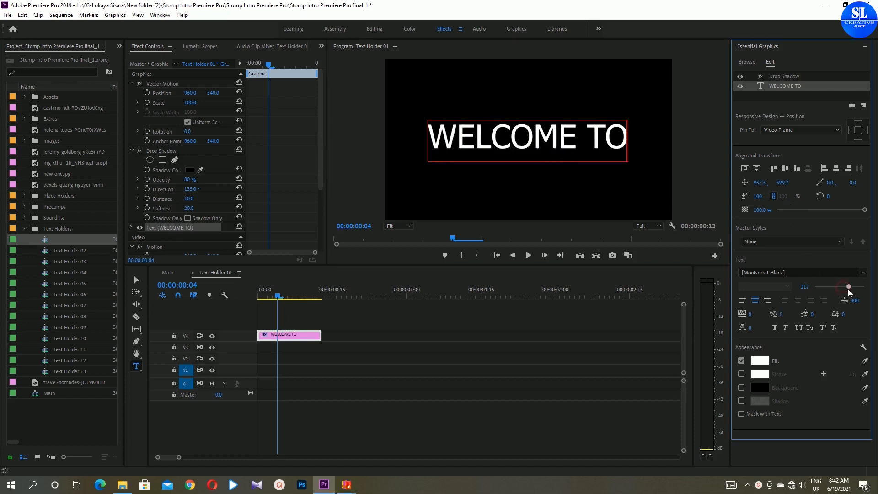
pyautogui.moveTo(852, 290); pyautogui.dragTo(843, 286)
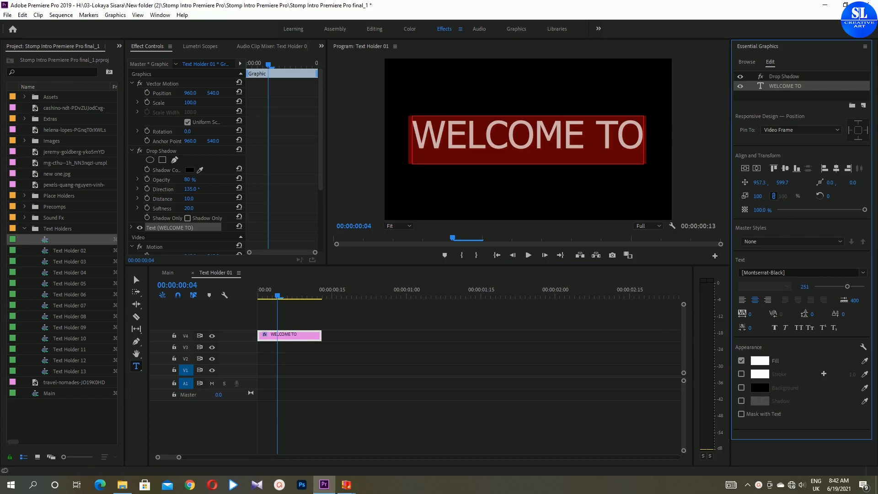
# - Open Text Holder 02, replace CLEAN with NEW FRESH TUTORIALS, and set the title's font size to 150
pyautogui.doubleClick(70, 251)
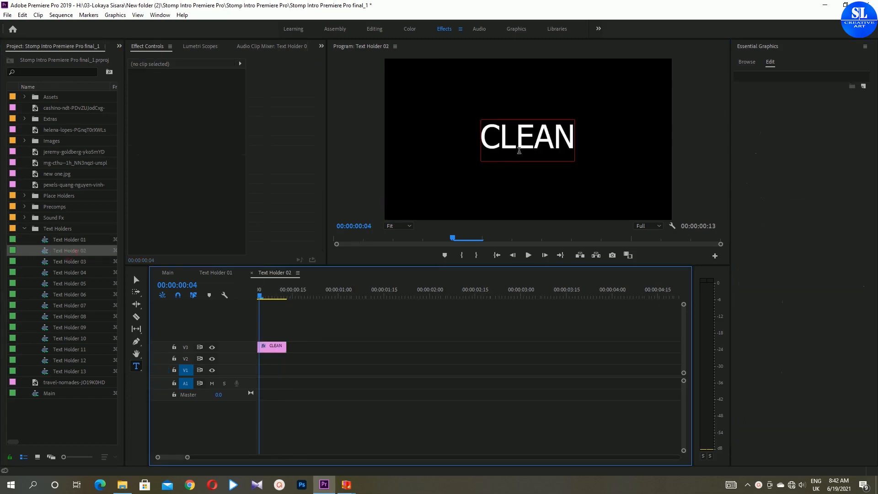
pyautogui.click(513, 137)
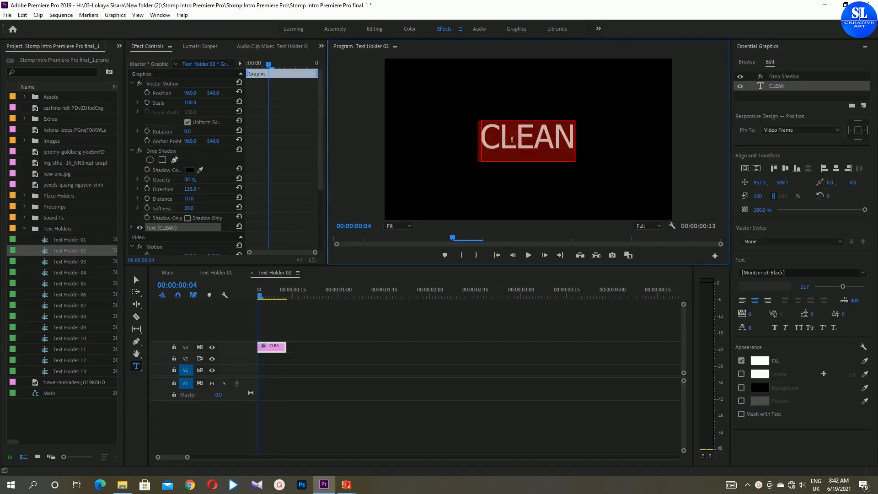
pyautogui.write('NEW FRESH TUTORIALS')
pyautogui.hotkey('ctrl', 'a')
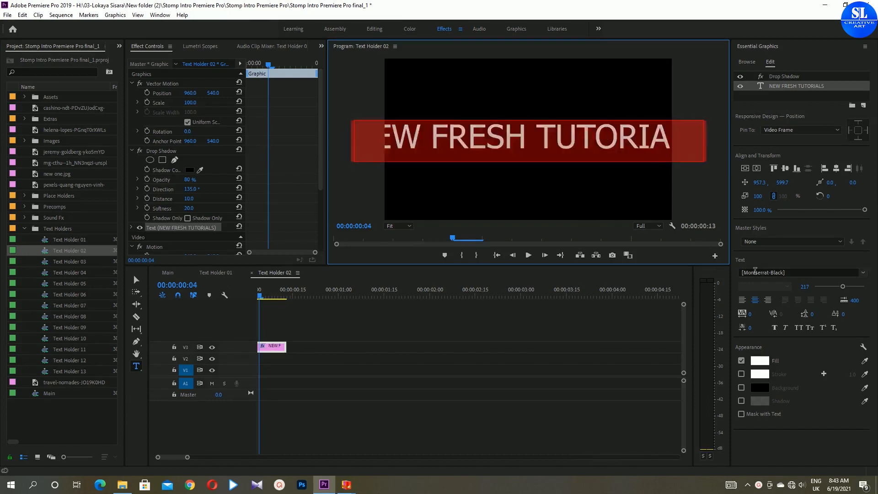
pyautogui.moveTo(843, 288)
pyautogui.mouseDown()
pyautogui.moveTo(827, 287)
pyautogui.moveTo(832, 291)
pyautogui.mouseUp()
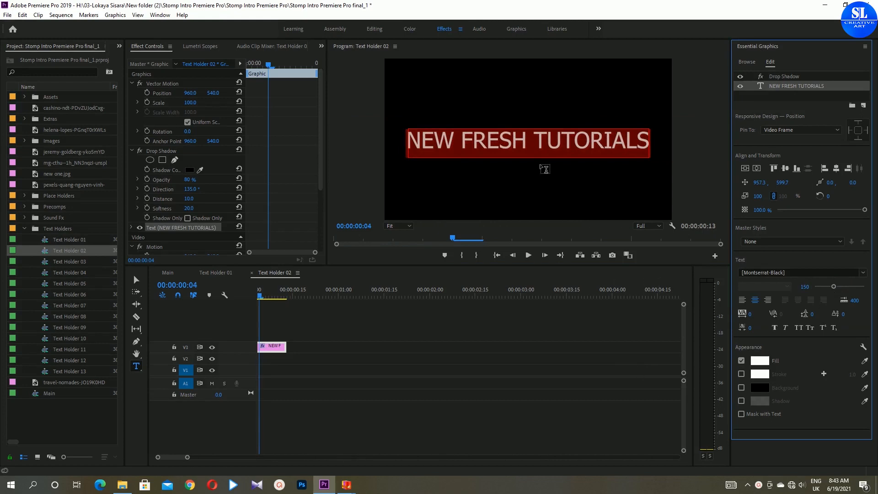
# - Color the words NEW FRESH green in the Text Holder 02 title
pyautogui.click(518, 154)
pyautogui.moveTo(467, 144); pyautogui.dragTo(410, 138)
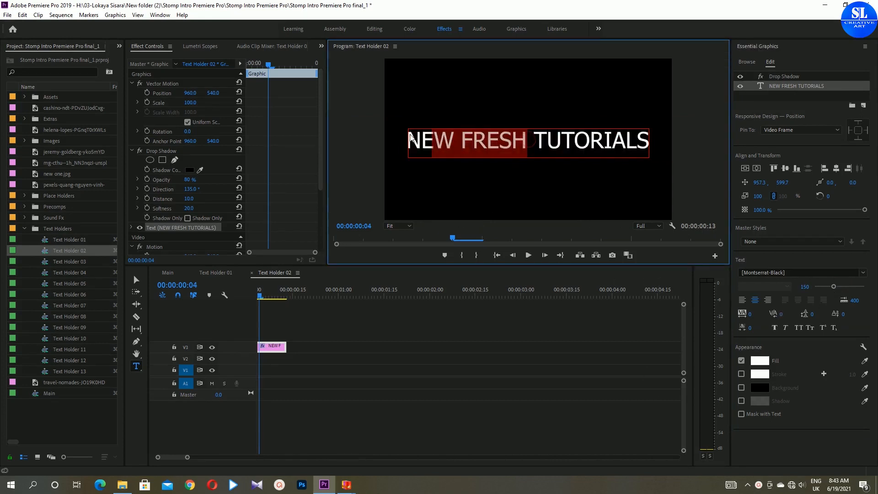
pyautogui.click(760, 361)
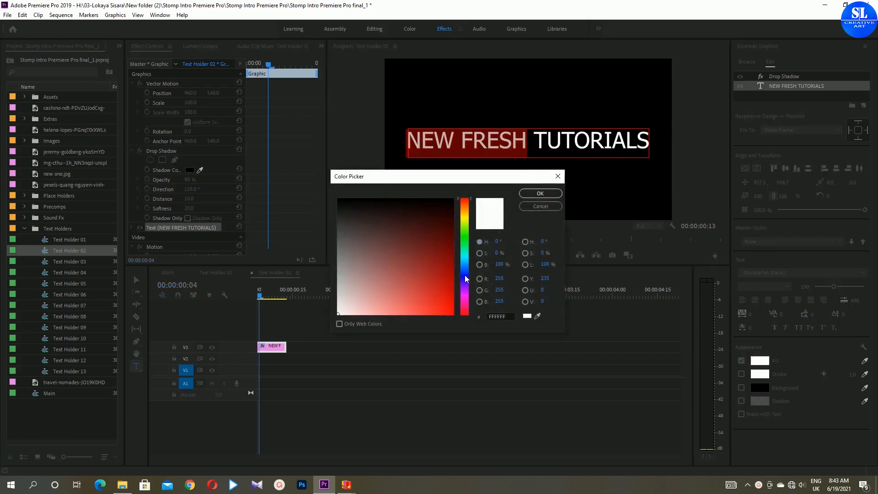
pyautogui.moveTo(464, 275); pyautogui.dragTo(461, 235)
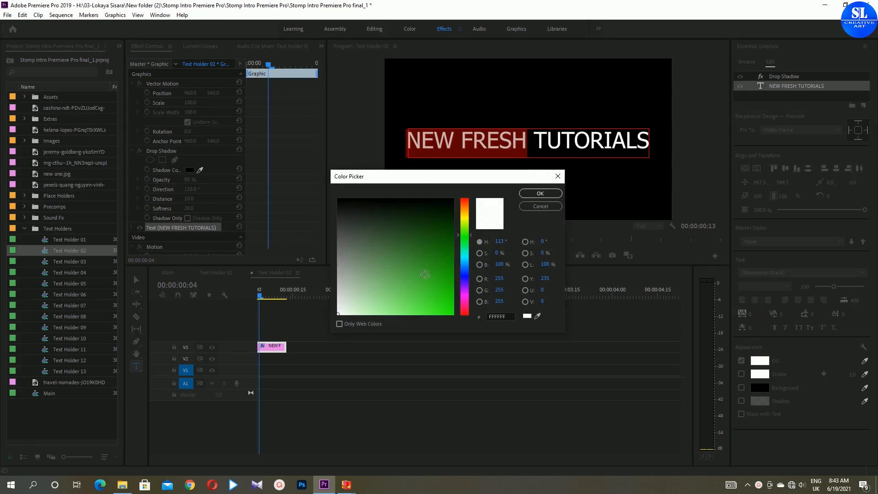
pyautogui.moveTo(425, 274); pyautogui.dragTo(475, 330)
pyautogui.click(540, 193)
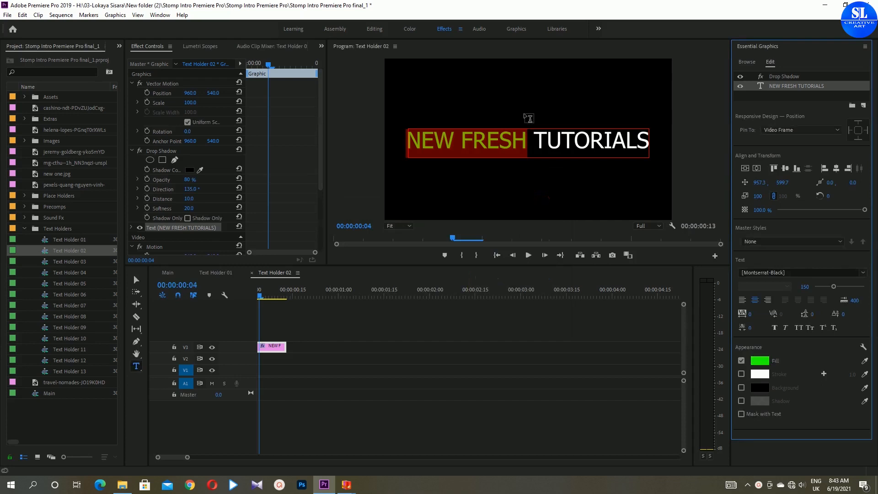
# - Color the word TUTORIALS yellow in the Text Holder 02 title
pyautogui.moveTo(538, 136); pyautogui.dragTo(668, 154)
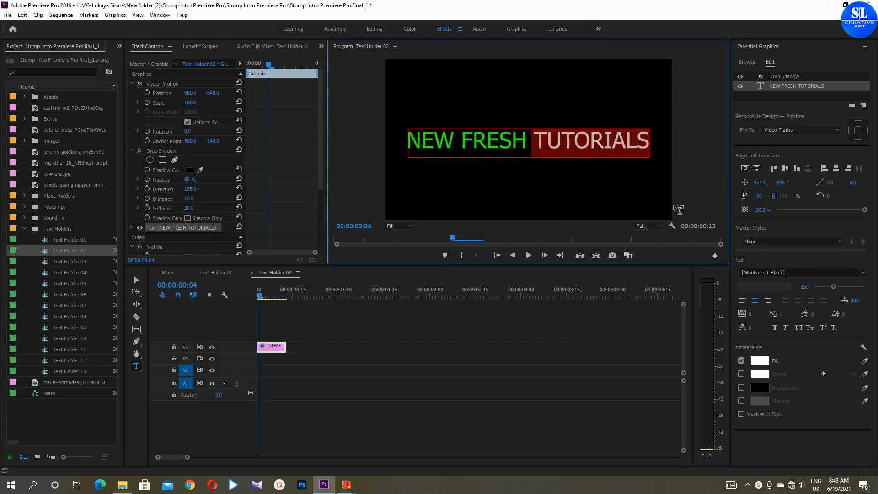
pyautogui.click(767, 361)
pyautogui.moveTo(465, 248); pyautogui.dragTo(464, 220)
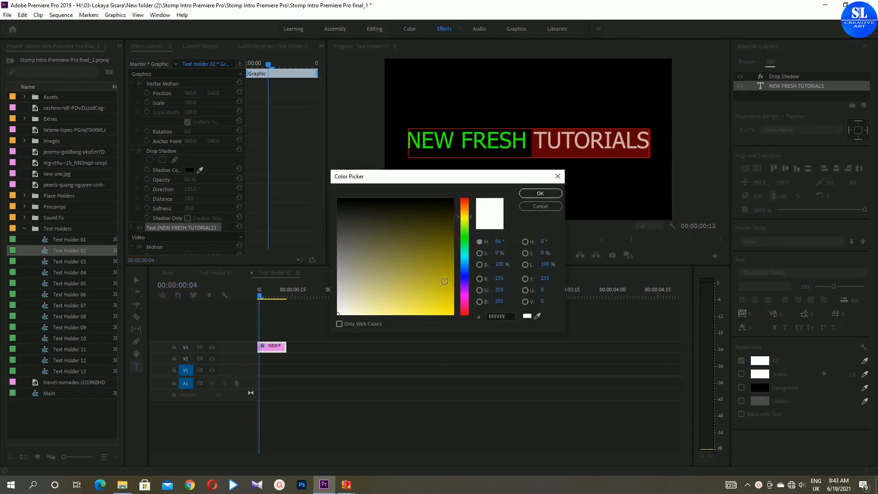
pyautogui.moveTo(444, 281); pyautogui.dragTo(472, 350)
pyautogui.click(539, 194)
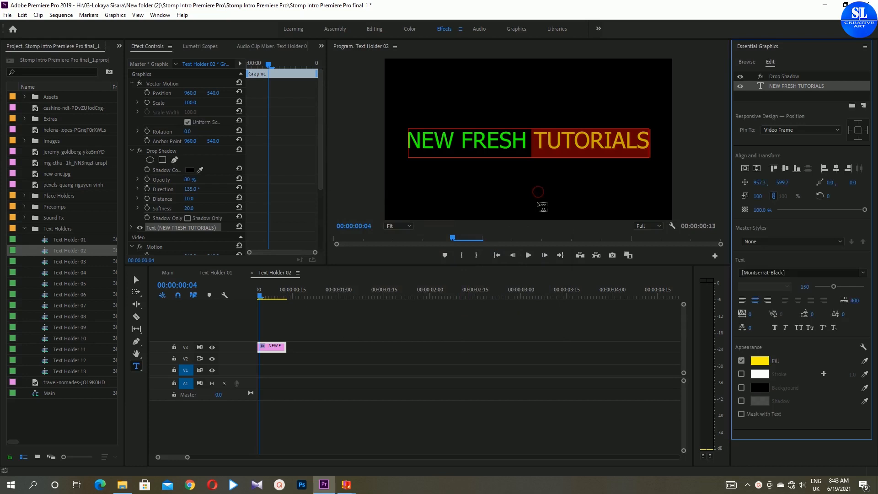
# - Switch to Text Holder 01 and color the WELCOME TO text blue
pyautogui.click(224, 273)
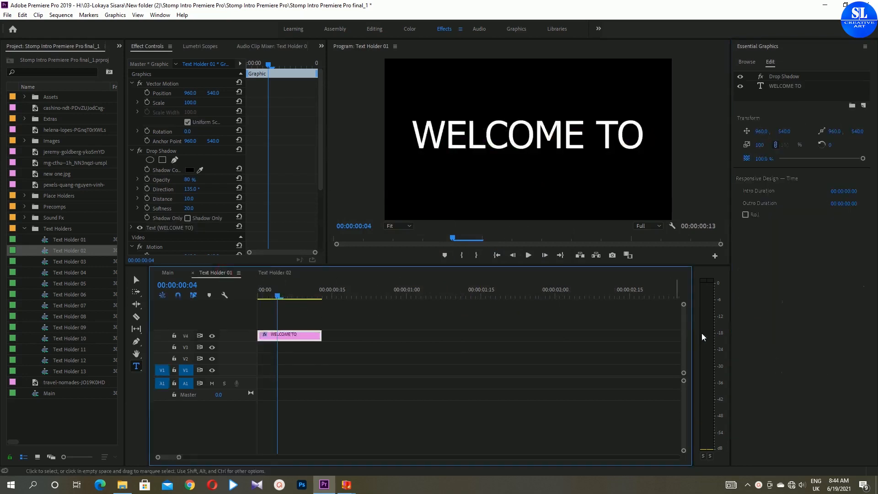
pyautogui.click(597, 141)
pyautogui.click(597, 140)
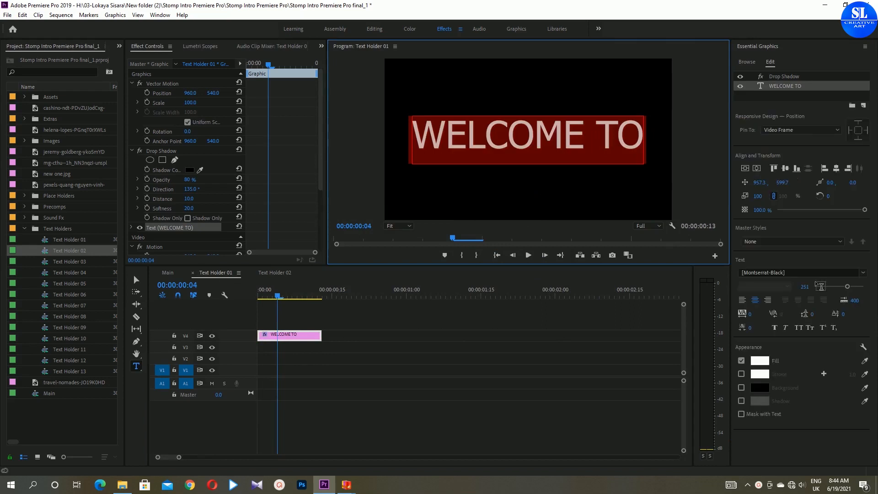
pyautogui.click(759, 361)
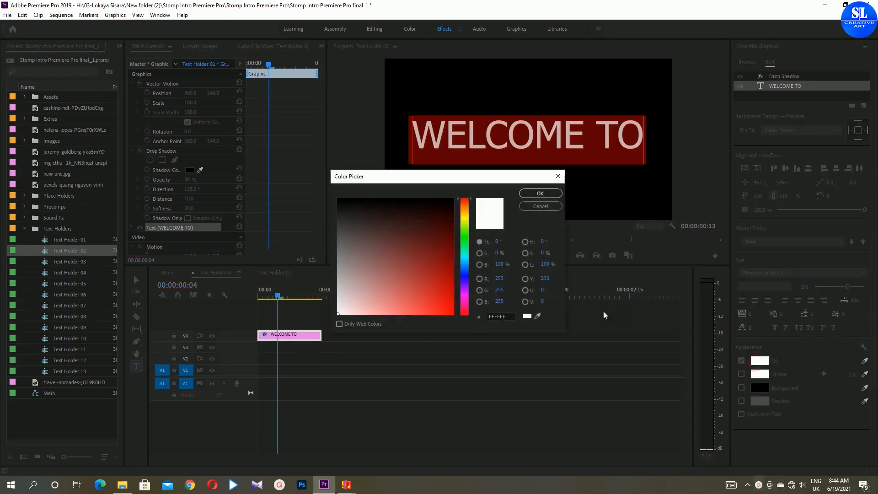
pyautogui.click(462, 274)
pyautogui.moveTo(434, 300); pyautogui.dragTo(457, 314)
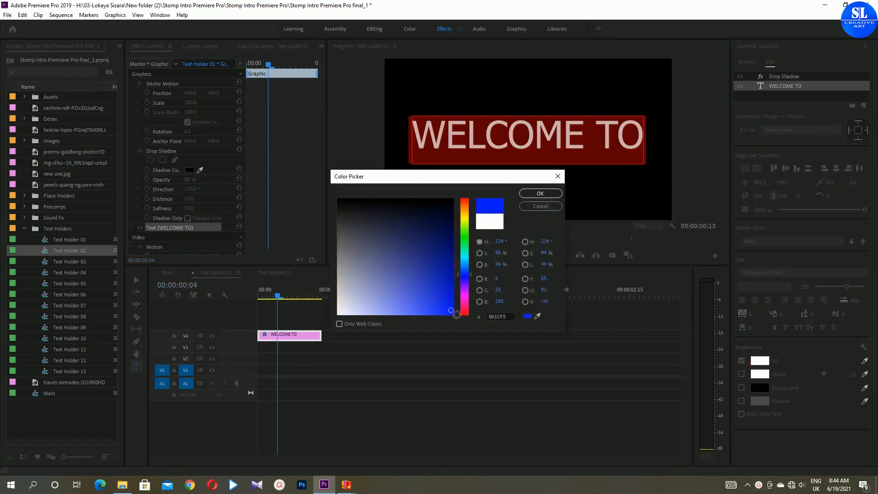
pyautogui.click(537, 193)
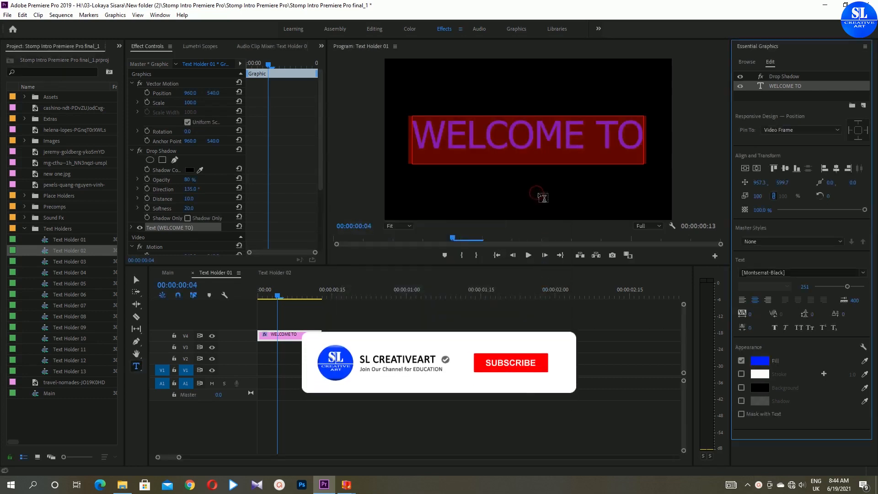
# - Open Text Holder 03 and replace STOMP with CREATIVE IDEAS
pyautogui.click(278, 273)
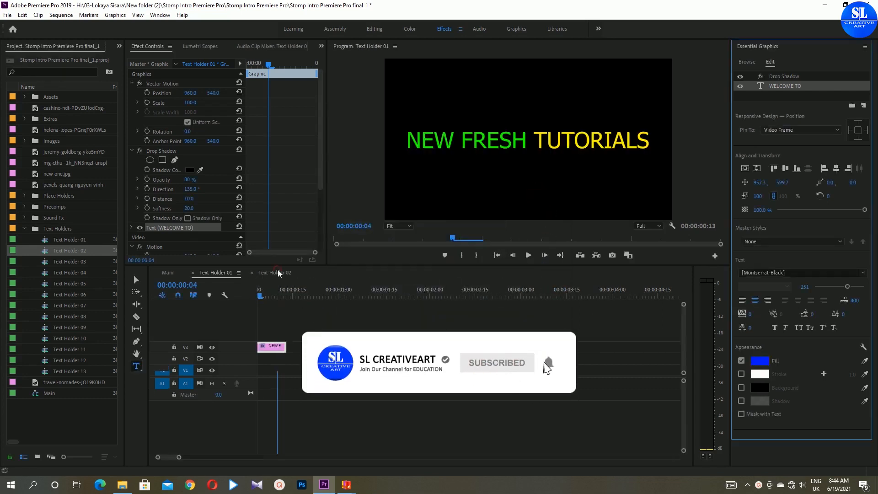
pyautogui.doubleClick(71, 264)
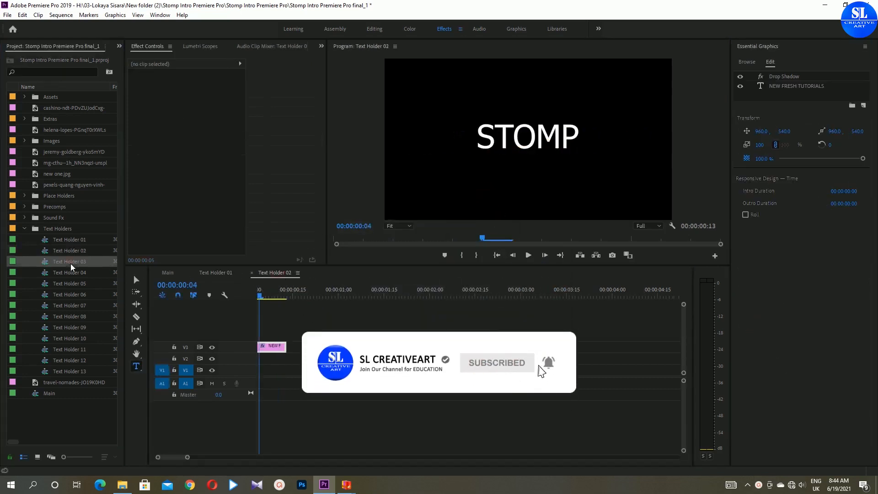
pyautogui.doubleClick(514, 138)
pyautogui.write('CREA')
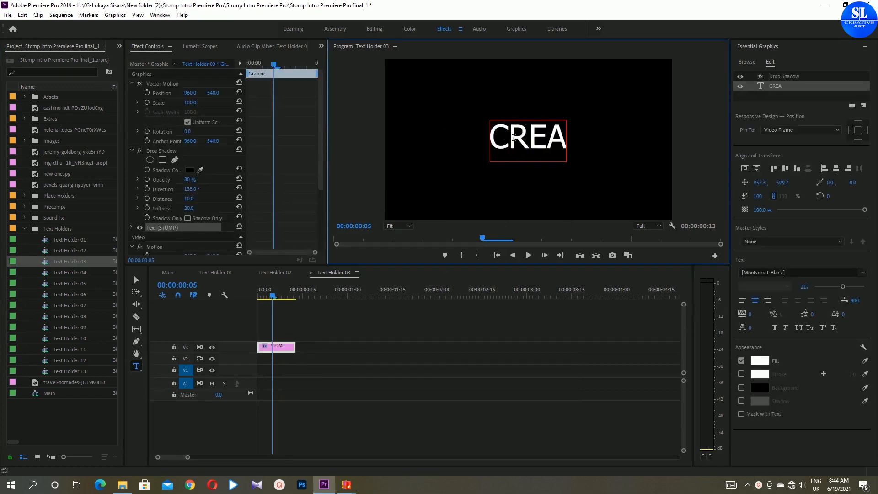
pyautogui.write('TIVE IDEAS')
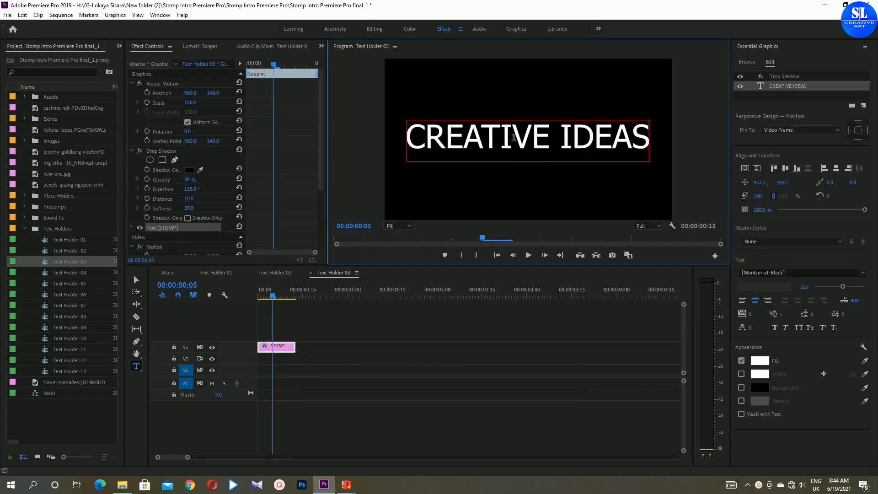
# - Open Text Holder 04, retype its title as PEOPLE, and set its font size to 255
pyautogui.doubleClick(64, 272)
pyautogui.doubleClick(517, 135)
pyautogui.write('PEOPLE')
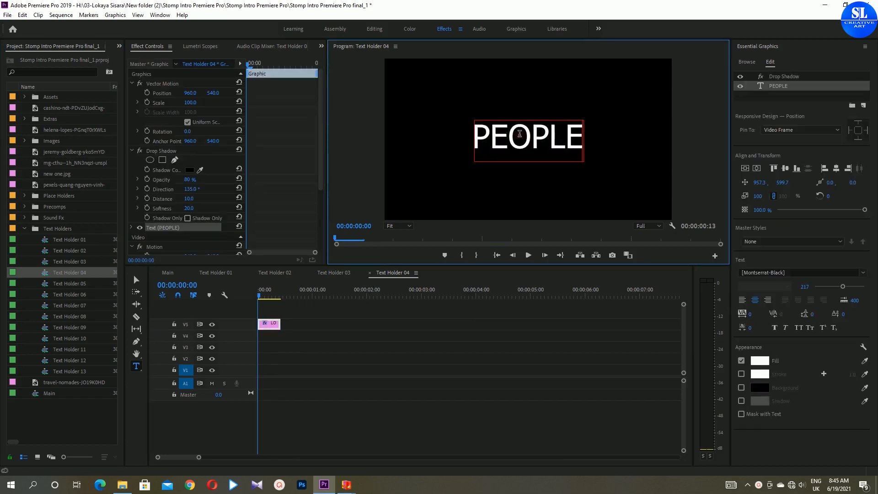
pyautogui.hotkey('ctrl', 'a')
pyautogui.moveTo(843, 286); pyautogui.dragTo(847, 287)
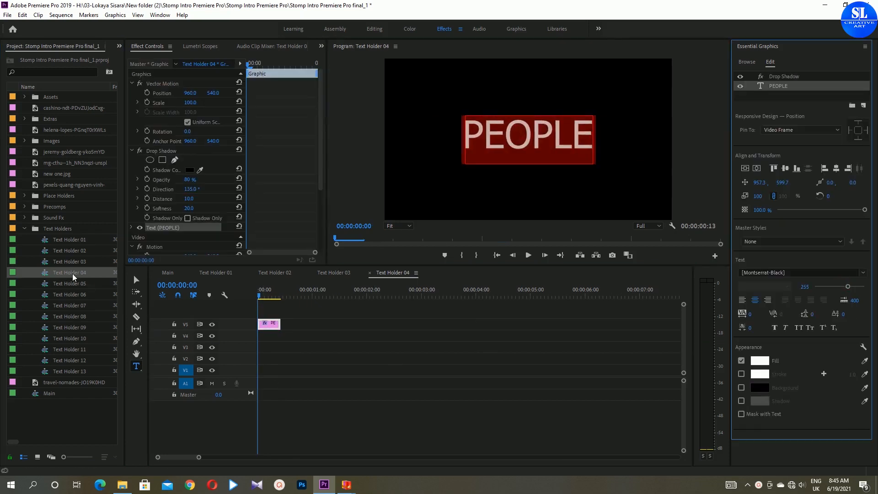
# - Open Text Holder 05 and replace INTRO with HISTORY
pyautogui.doubleClick(63, 283)
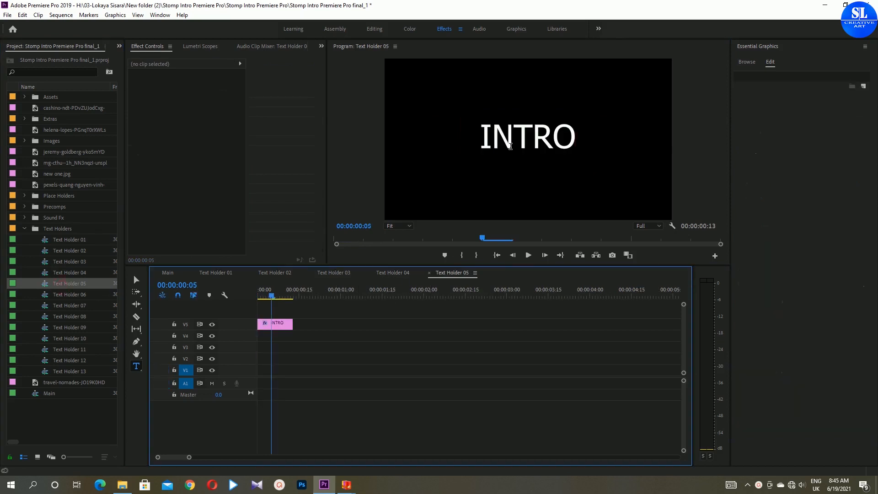
pyautogui.doubleClick(510, 147)
pyautogui.write('HISTORY')
# - Open Text Holder 06 and retype its title as LIFE
pyautogui.doubleClick(64, 294)
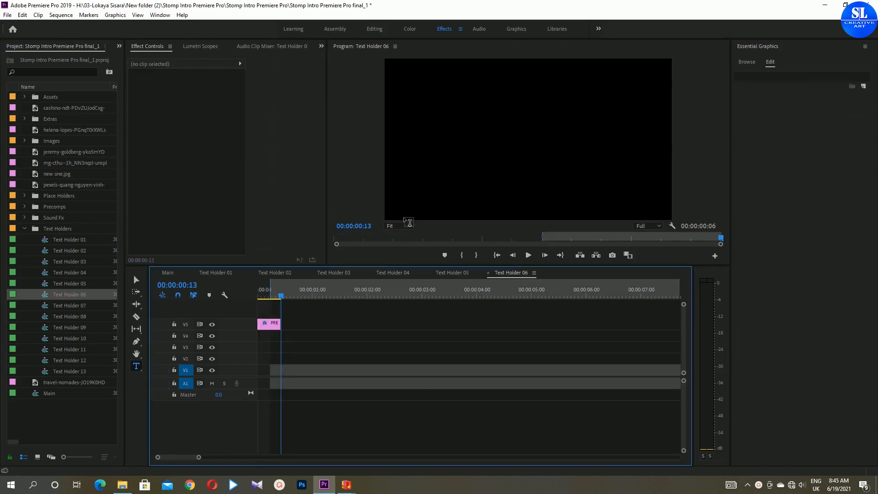
pyautogui.click(533, 136)
pyautogui.write('LIFE')
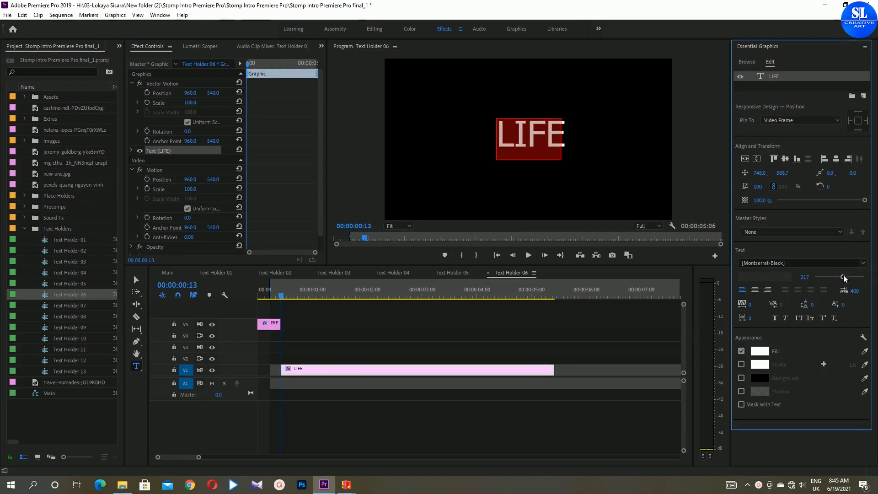
# - Open Text Holder 07 and retype its title as BEAUTY
pyautogui.doubleClick(64, 305)
pyautogui.doubleClick(521, 133)
pyautogui.write('BEAUTY')
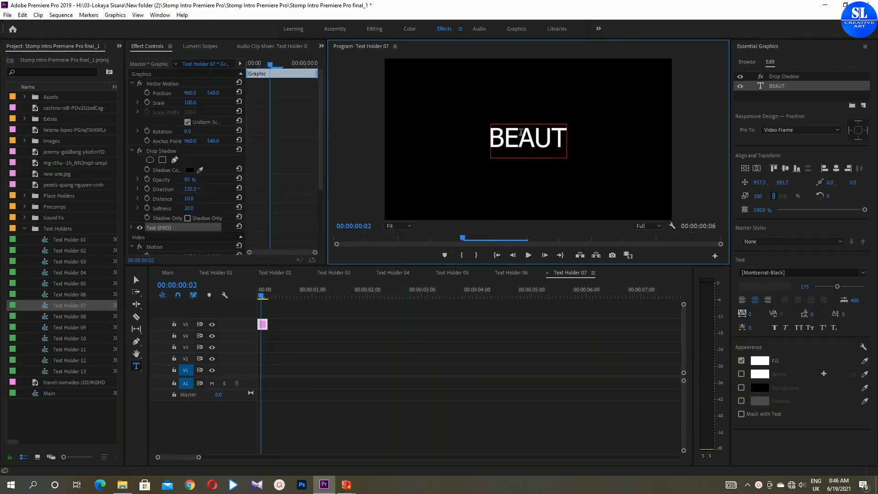
# - Open Text Holder 08 and retype its title as KITCHEN
pyautogui.doubleClick(64, 317)
pyautogui.doubleClick(522, 145)
pyautogui.press('BackSpace')
pyautogui.write('KITCHEN')
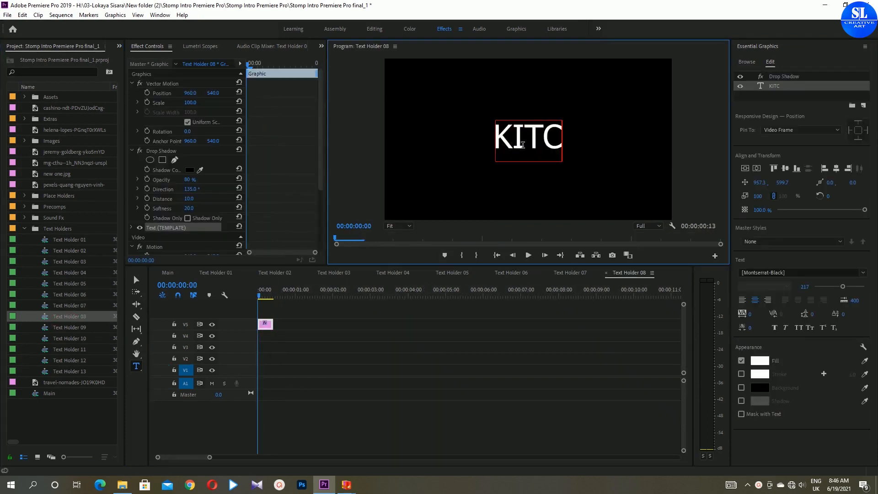
# - Enlarge the KITCHEN title slightly and apply a pasted hex value as its fill color
pyautogui.doubleClick(523, 145)
pyautogui.moveTo(805, 287); pyautogui.dragTo(815, 287)
pyautogui.click(760, 361)
pyautogui.click(502, 315)
pyautogui.hotkey('ctrl', 'v')
pyautogui.click(539, 193)
# - Open Text Holder 09, retype its title as SCIENCE, and give it a red fill
pyautogui.doubleClick(75, 324)
pyautogui.doubleClick(526, 137)
pyautogui.write('SCIENCE')
pyautogui.click(759, 361)
pyautogui.click(540, 193)
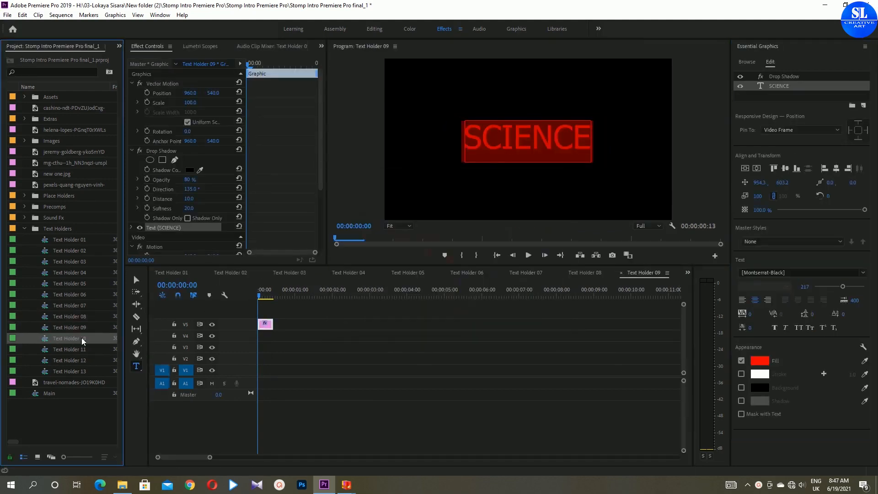
# - Open Text Holder 10 and retype its title as TECH
pyautogui.doubleClick(69, 339)
pyautogui.doubleClick(526, 138)
pyautogui.write('TECH')
pyautogui.click(759, 360)
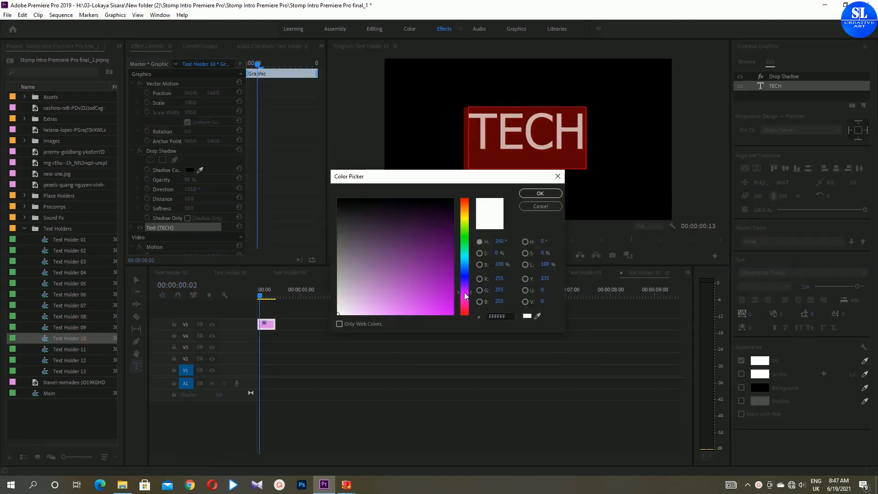
pyautogui.click(540, 193)
# - Open Text Holder 11 and retype its title as HEALTH
pyautogui.doubleClick(69, 349)
pyautogui.doubleClick(526, 137)
pyautogui.write('HEALTH')
pyautogui.click(759, 361)
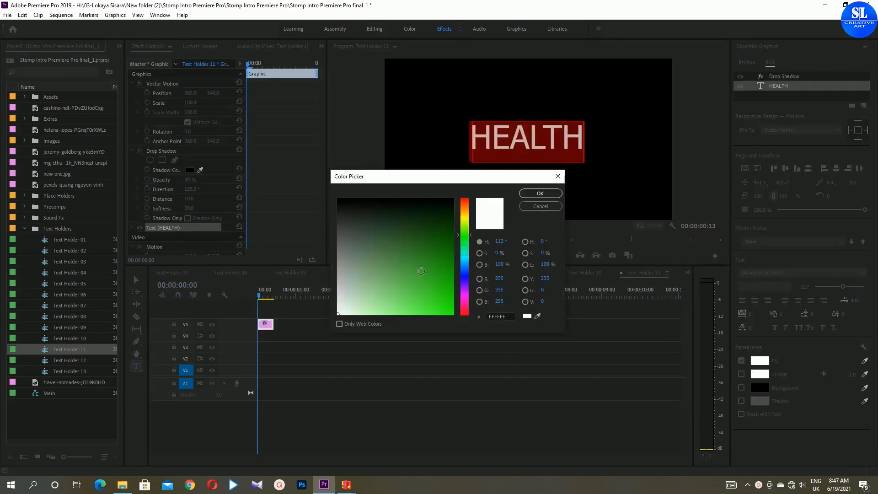
pyautogui.click(540, 193)
# - Open Text Holder 12, retype its title as ALL IN SINHALA, and increase the tracking to 413
pyautogui.doubleClick(69, 360)
pyautogui.doubleClick(526, 137)
pyautogui.write('ALL IN SINHALA')
pyautogui.hotkey('ctrl', 'a')
pyautogui.moveTo(750, 314)
pyautogui.mouseDown()
pyautogui.moveTo(801, 315)
pyautogui.moveTo(761, 318)
pyautogui.mouseUp()
# - Center the ALL IN SINHALA text horizontally and vertically in the frame
pyautogui.click(568, 174)
pyautogui.doubleClick(569, 173)
pyautogui.click(554, 142)
pyautogui.hotkey('ctrl', 'a')
pyautogui.click(785, 170)
pyautogui.click(835, 169)
# - Give a selected part of the ALL IN SINHALA title a blue fill
pyautogui.click(759, 361)
pyautogui.click(544, 204)
pyautogui.moveTo(592, 114); pyautogui.dragTo(457, 119)
pyautogui.click(759, 361)
pyautogui.click(464, 279)
pyautogui.click(540, 192)
# - Give a larger selected part of the ALL IN SINHALA title a yellow fill
pyautogui.moveTo(635, 150); pyautogui.dragTo(417, 156)
pyautogui.click(759, 361)
pyautogui.click(465, 220)
pyautogui.click(451, 205)
pyautogui.click(541, 194)
# - Open Text Holder 13 and replace VFX with the creator's full name
pyautogui.doubleClick(79, 374)
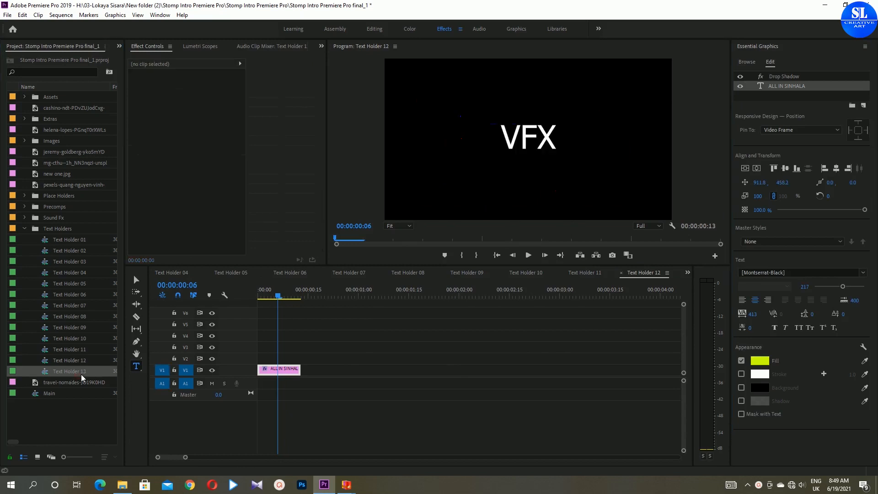
pyautogui.doubleClick(509, 129)
pyautogui.write('LOKA')
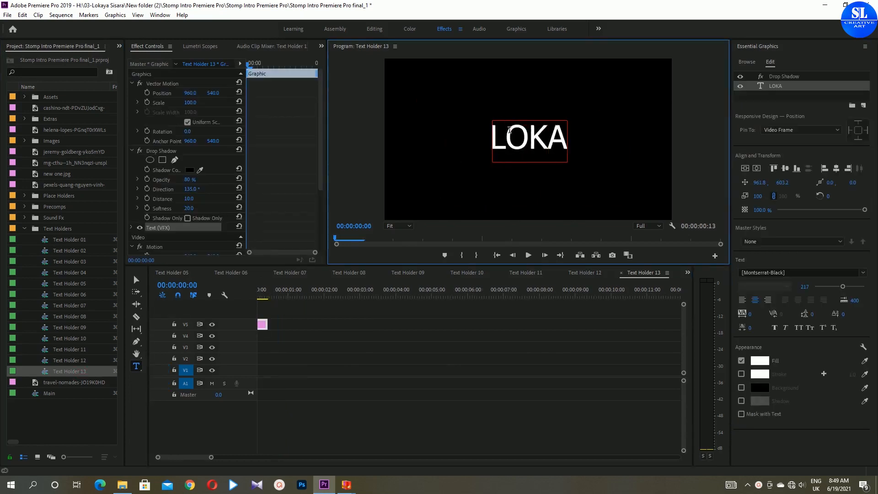
pyautogui.write('YA SISARA')
# - Color the first three letters of the Text Holder 13 title yellow
pyautogui.moveTo(415, 137); pyautogui.dragTo(474, 137)
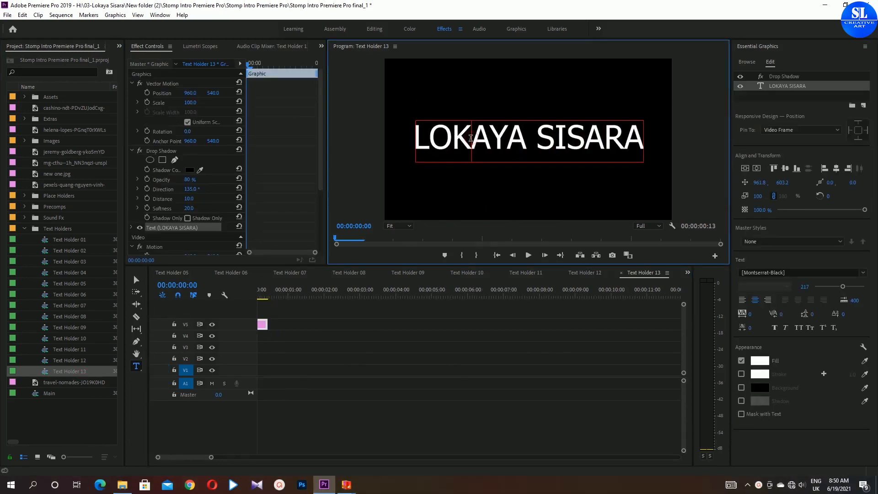
pyautogui.click(759, 361)
pyautogui.click(541, 194)
# - Color the last three letters of the first word blue
pyautogui.moveTo(528, 137); pyautogui.dragTo(474, 137)
pyautogui.click(763, 361)
pyautogui.click(465, 274)
pyautogui.click(541, 194)
# - Color the first three letters of the second word red
pyautogui.moveTo(587, 137); pyautogui.dragTo(535, 137)
pyautogui.click(758, 363)
pyautogui.click(438, 303)
pyautogui.click(540, 193)
# - Color the last three letters of the second word orange-brown
pyautogui.moveTo(643, 137); pyautogui.dragTo(587, 138)
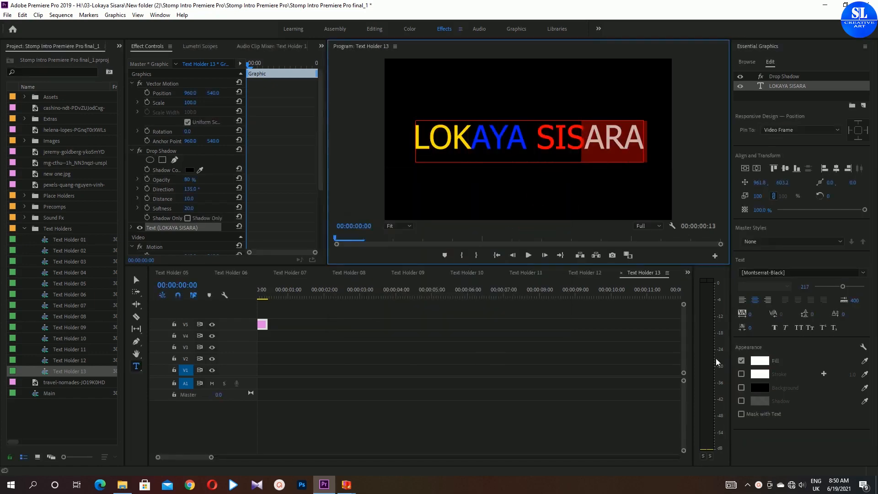
pyautogui.click(760, 360)
pyautogui.click(464, 252)
pyautogui.click(465, 237)
pyautogui.click(434, 256)
pyautogui.click(540, 194)
# - Select the whole Text Holder 13 title and set its font size to 219
pyautogui.click(563, 136)
pyautogui.hotkey('ctrl', 'a')
pyautogui.moveTo(842, 286); pyautogui.dragTo(844, 288)
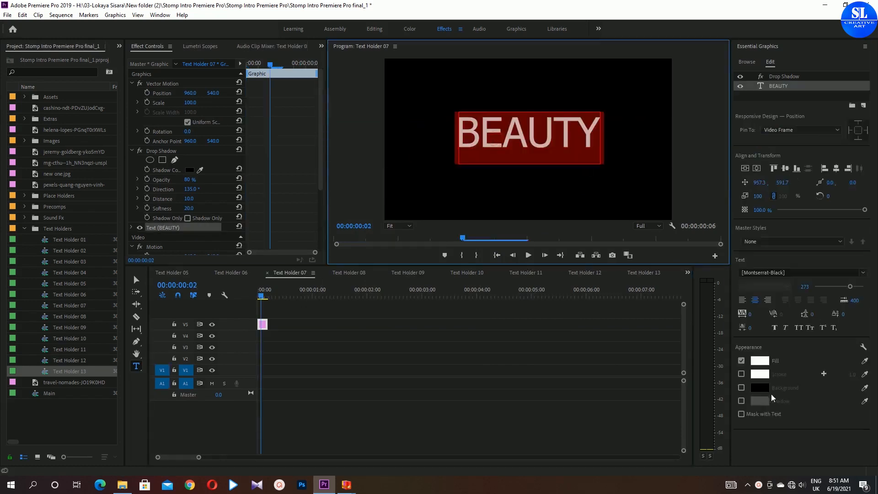
# - Change the fill colour of the whole Text Holder 13 title
pyautogui.click(759, 361)
pyautogui.moveTo(466, 281)
pyautogui.mouseDown()
pyautogui.moveTo(469, 234)
pyautogui.moveTo(471, 277)
pyautogui.mouseUp()
pyautogui.click(452, 314)
pyautogui.click(540, 194)
# - Open Text Holder 05 and recolour the HISTORY title green
pyautogui.click(235, 273)
pyautogui.click(345, 273)
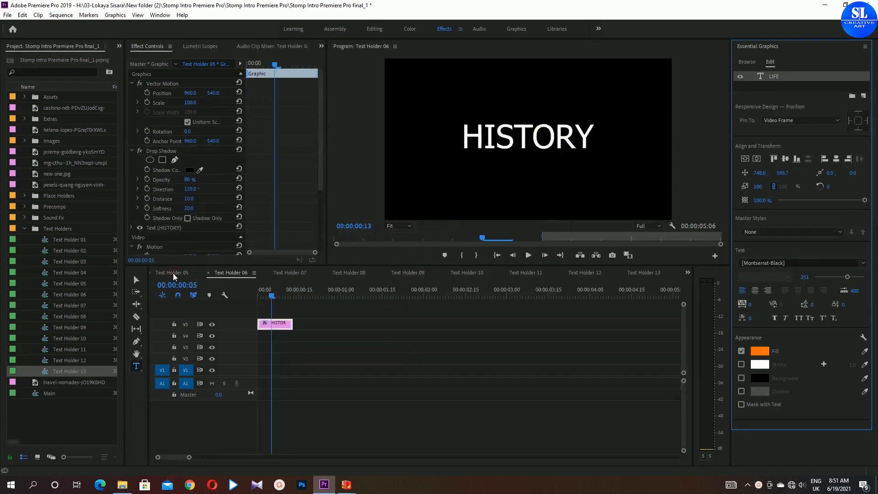
pyautogui.click(779, 86)
pyautogui.click(759, 361)
pyautogui.moveTo(466, 277); pyautogui.dragTo(466, 247)
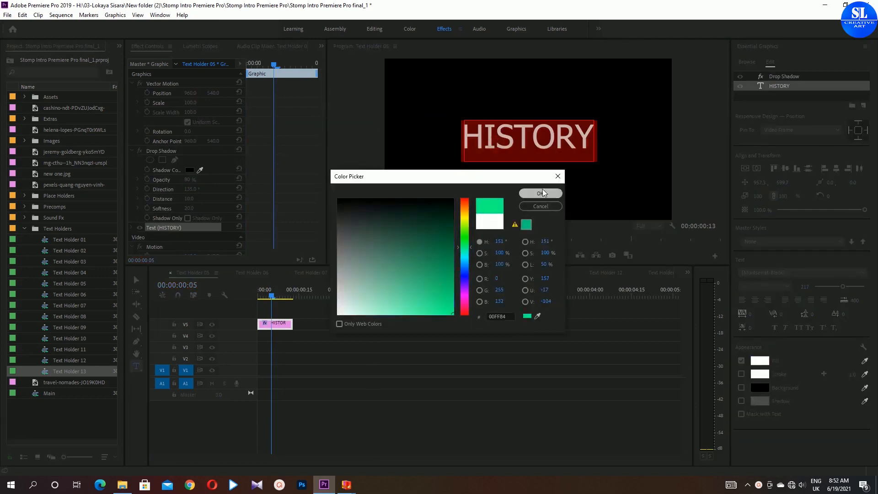
pyautogui.click(540, 193)
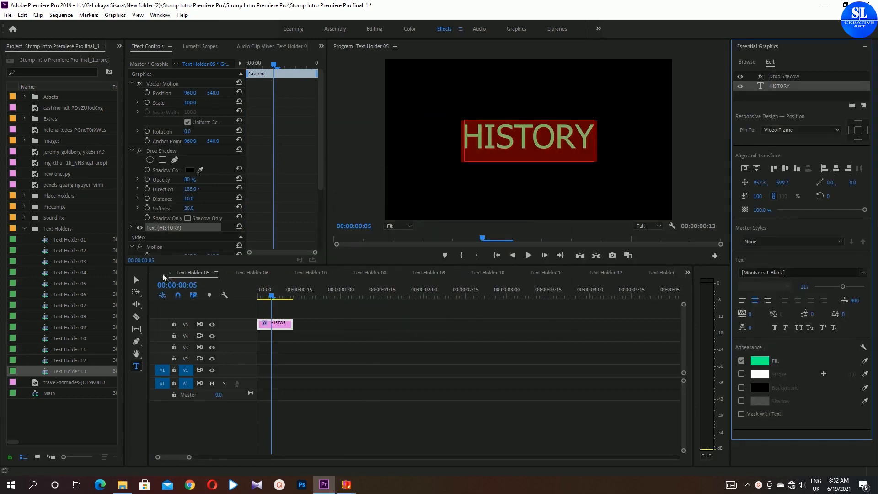
# - Browse back through the earlier text holder sequences to the Main sequence
pyautogui.click(157, 274)
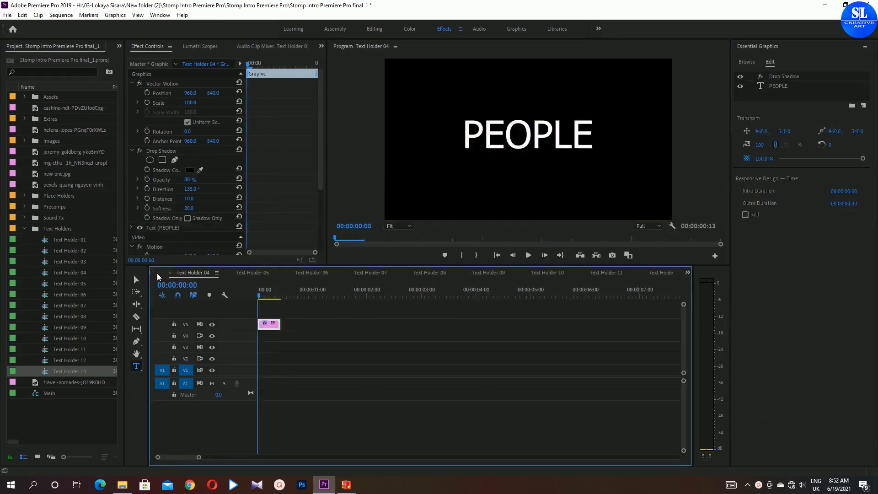
pyautogui.click(161, 277)
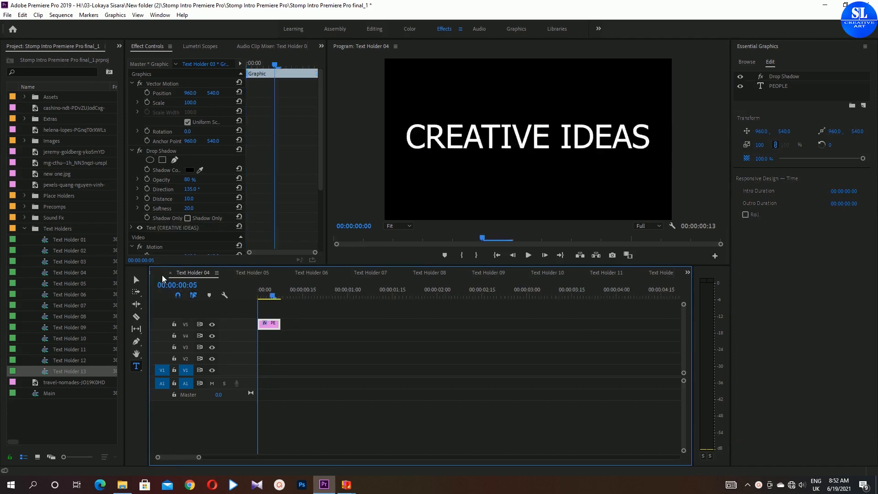
pyautogui.click(162, 277)
pyautogui.click(169, 270)
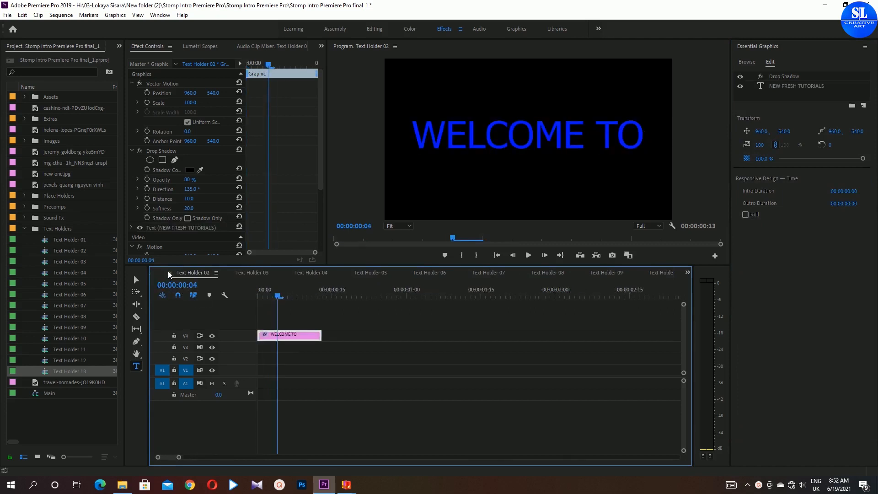
pyautogui.click(375, 269)
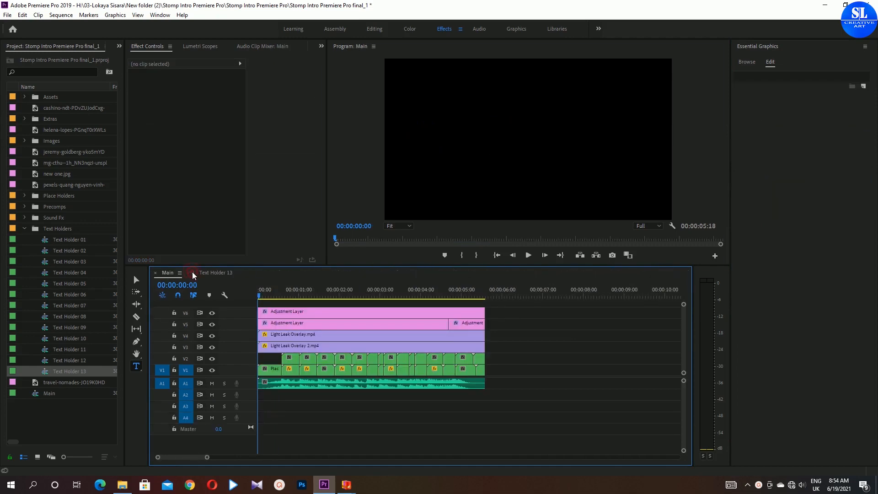
# - Preview the Main sequence in a maximized program monitor, then restore the normal layout
pyautogui.click(349, 192)
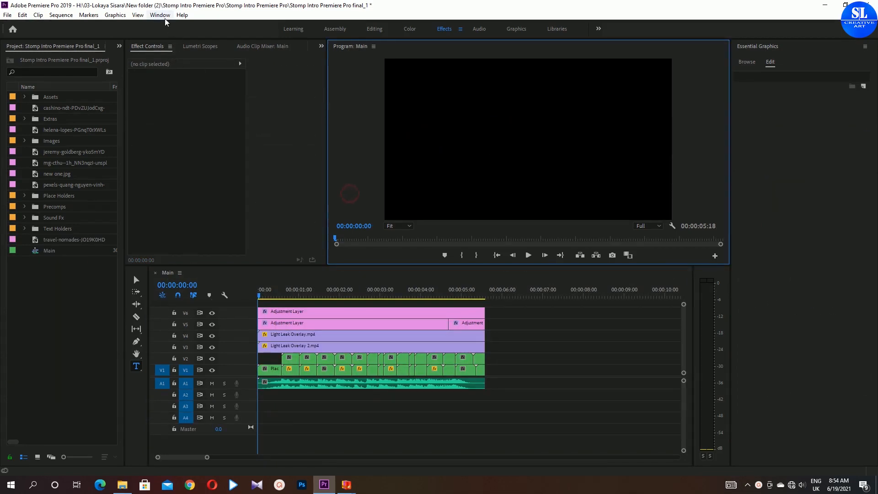
pyautogui.click(163, 16)
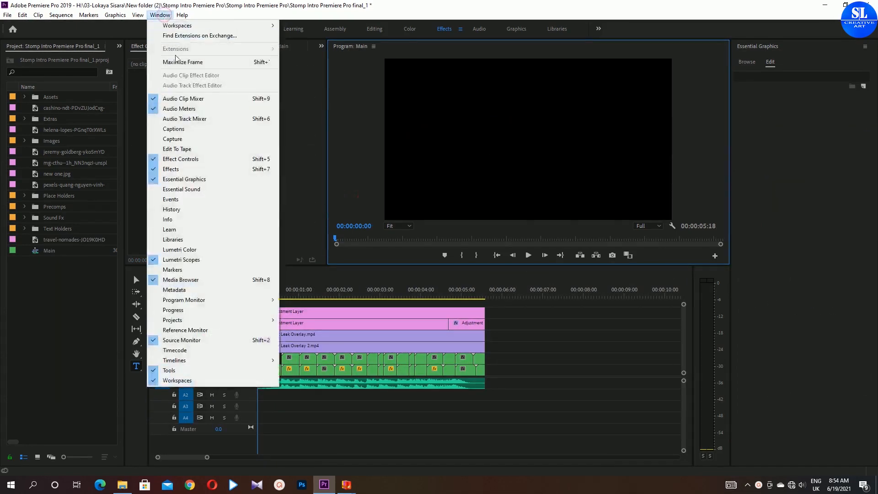
pyautogui.click(214, 64)
pyautogui.press('space')
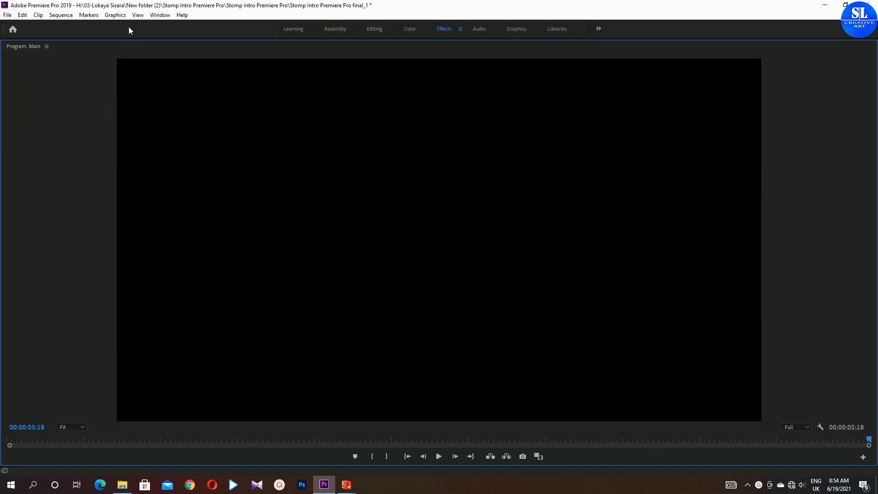
pyautogui.click(160, 15)
pyautogui.click(179, 61)
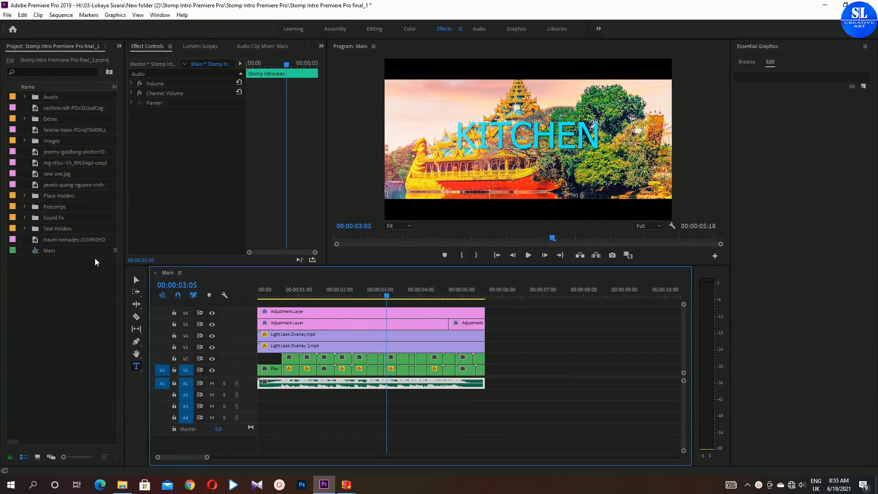
# - Inspect the Place Holder 07 sequence inside the Place Holders folder
pyautogui.click(24, 195)
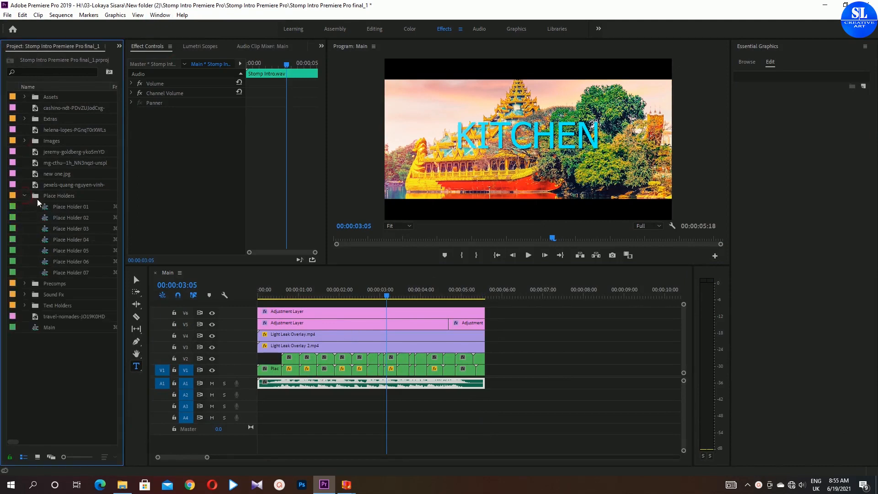
pyautogui.doubleClick(80, 272)
pyautogui.moveTo(188, 103); pyautogui.dragTo(192, 123)
pyautogui.click(192, 272)
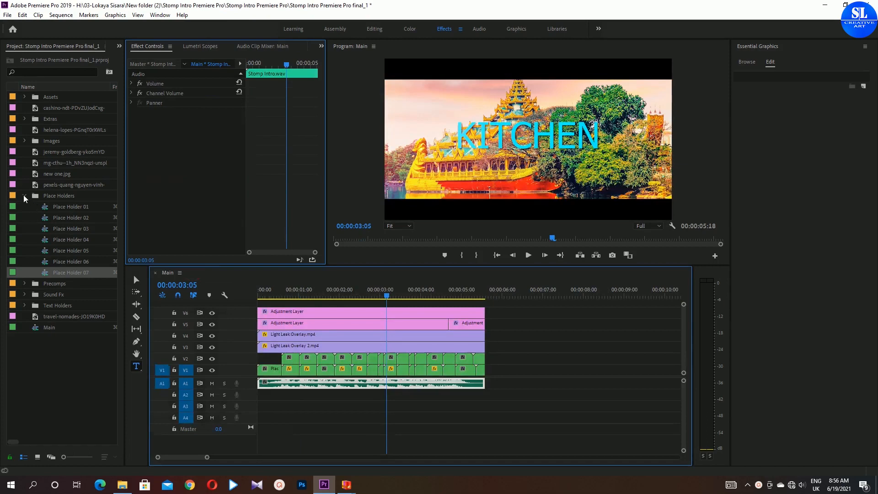
pyautogui.click(24, 196)
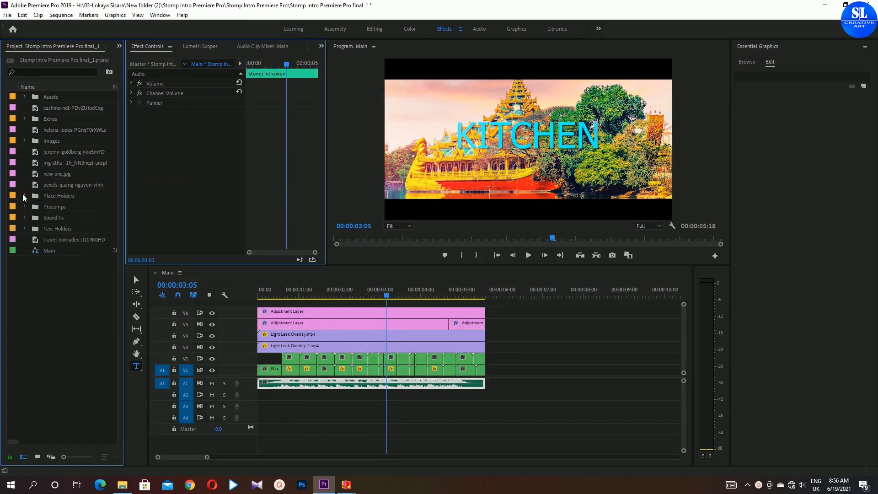
# - Open Text Holders 01 to 03 and colour the word TO in the WELCOME TO title cyan, 00FFFC
pyautogui.click(24, 229)
pyautogui.click(77, 241)
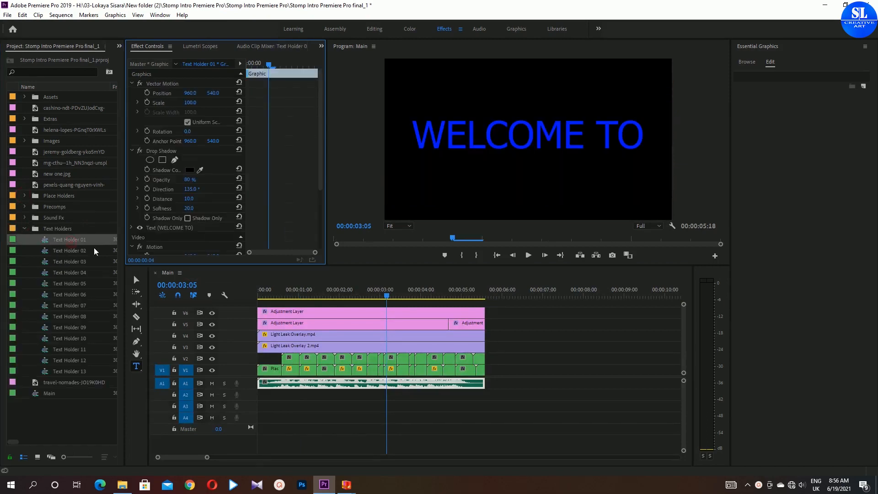
pyautogui.doubleClick(78, 242)
pyautogui.doubleClick(73, 253)
pyautogui.doubleClick(74, 262)
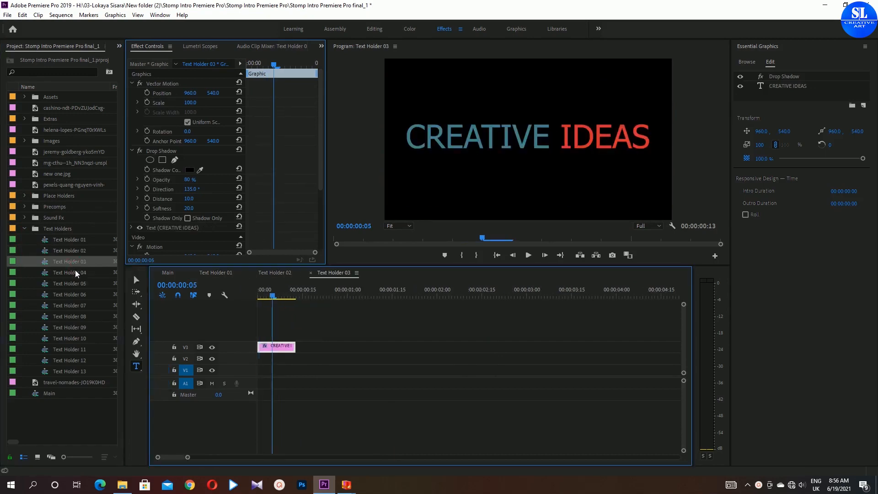
pyautogui.click(505, 133)
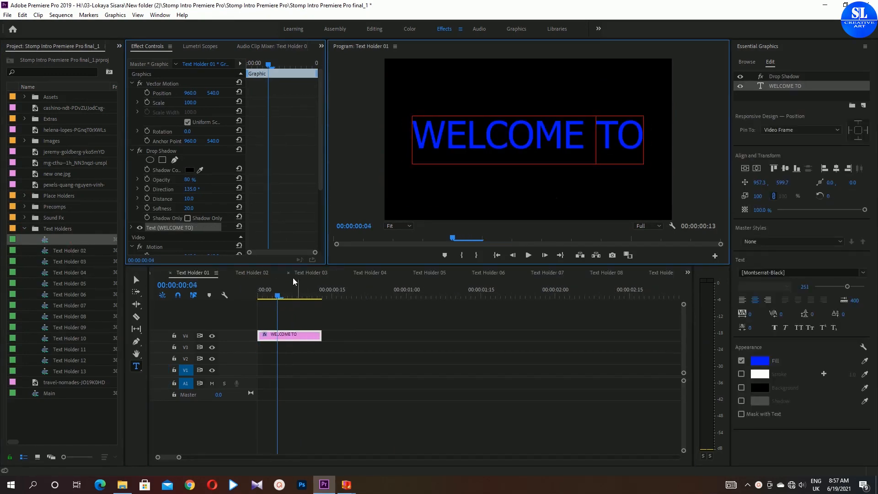
pyautogui.click(248, 273)
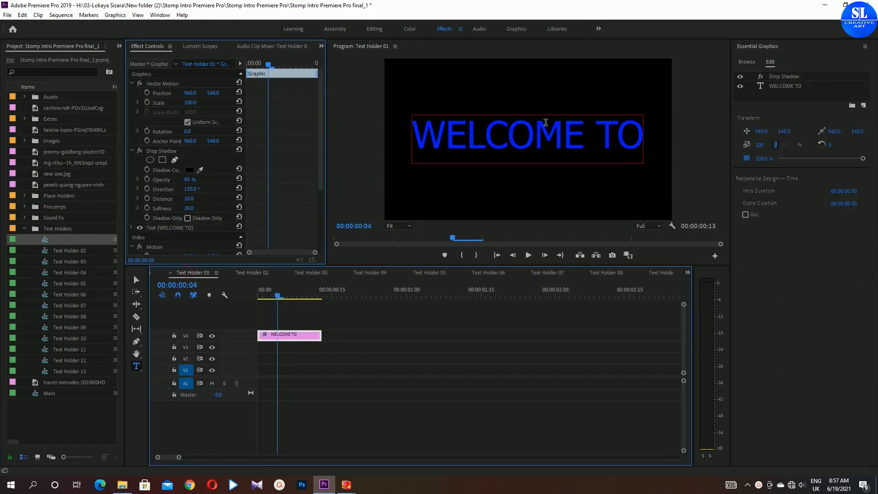
pyautogui.click(595, 126)
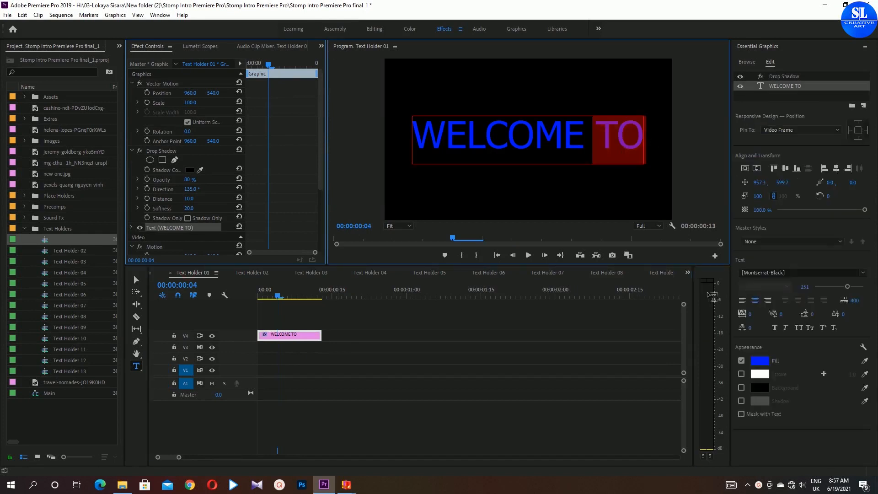
pyautogui.click(760, 360)
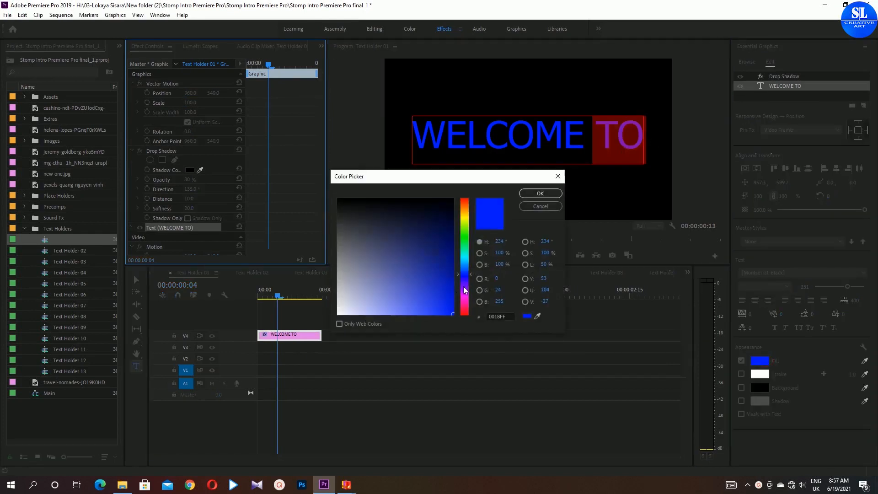
pyautogui.moveTo(464, 289); pyautogui.dragTo(465, 256)
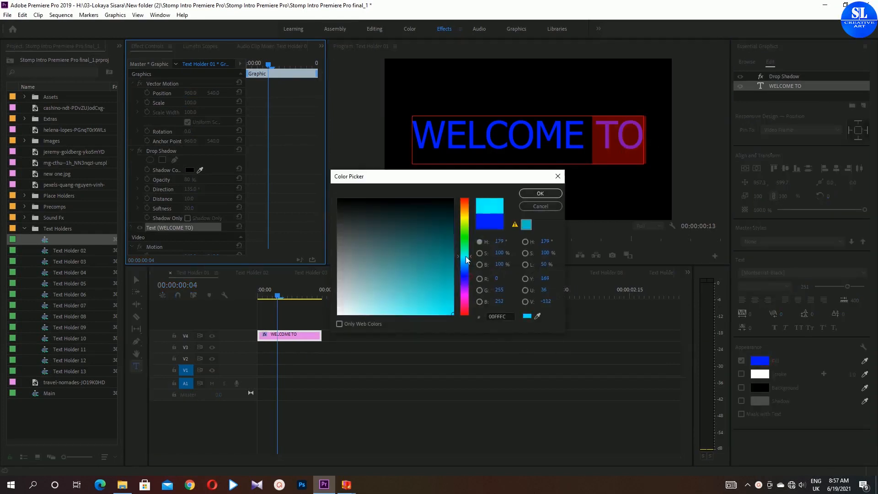
pyautogui.click(539, 194)
# - Switch to Text Holder 04 and change the fill colour of the PEOPLE title
pyautogui.click(254, 272)
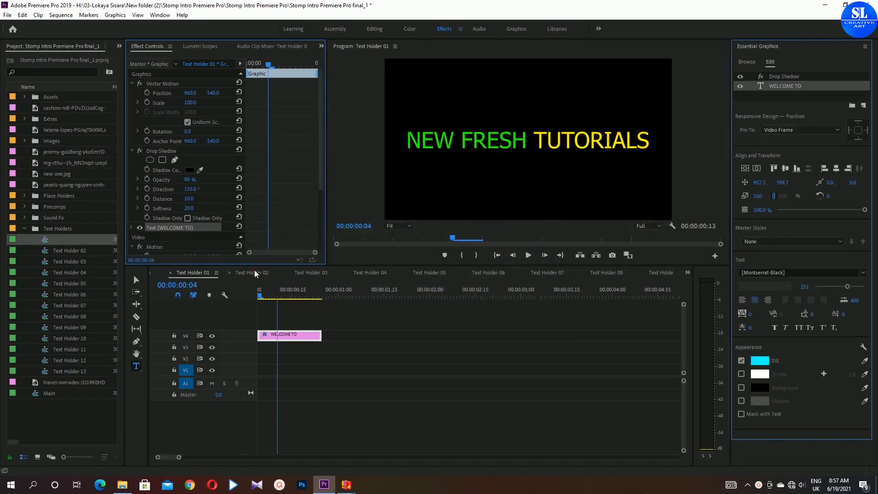
pyautogui.click(311, 272)
pyautogui.click(369, 272)
pyautogui.click(519, 151)
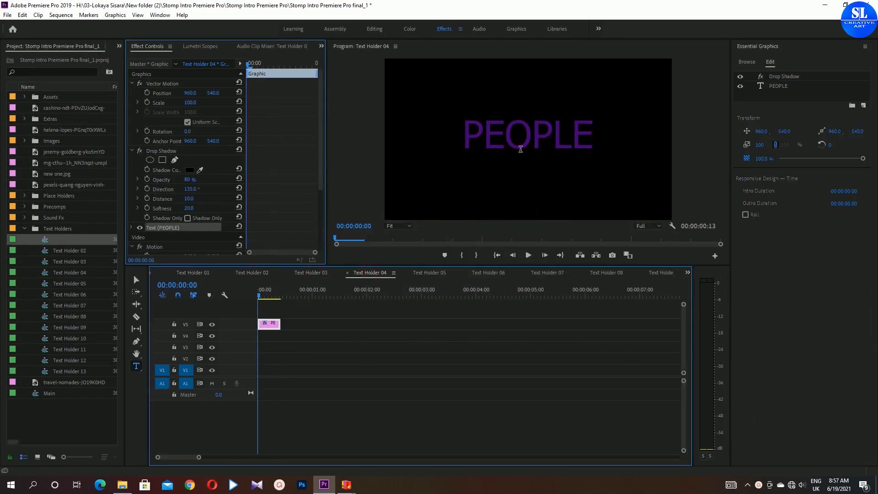
pyautogui.click(760, 361)
pyautogui.click(452, 315)
pyautogui.click(535, 196)
# - Review the remaining text holder sequences and return to the Main sequence
pyautogui.click(434, 273)
pyautogui.click(488, 273)
pyautogui.click(548, 272)
pyautogui.click(604, 273)
pyautogui.click(661, 273)
pyautogui.click(674, 273)
pyautogui.click(643, 276)
pyautogui.click(576, 276)
pyautogui.click(622, 273)
pyautogui.click(212, 273)
pyautogui.click(212, 273)
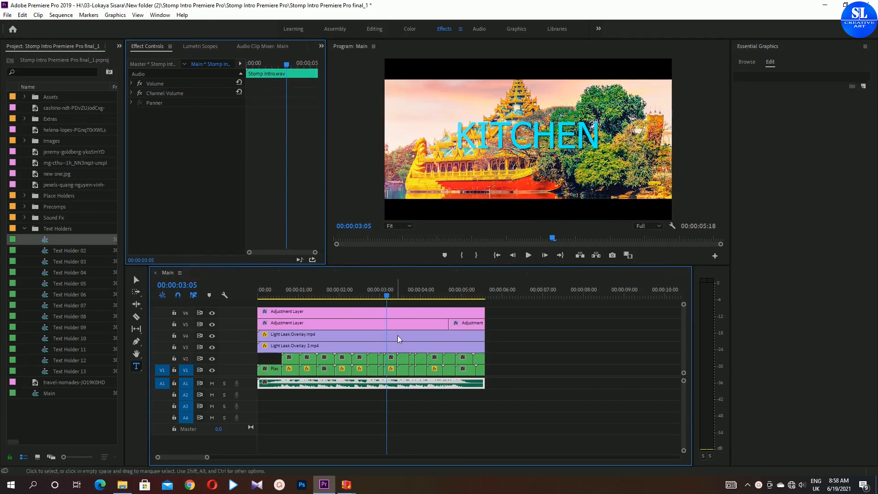
# - Set an out point at the end of the Main sequence and render In to Out
pyautogui.moveTo(375, 295); pyautogui.dragTo(248, 306)
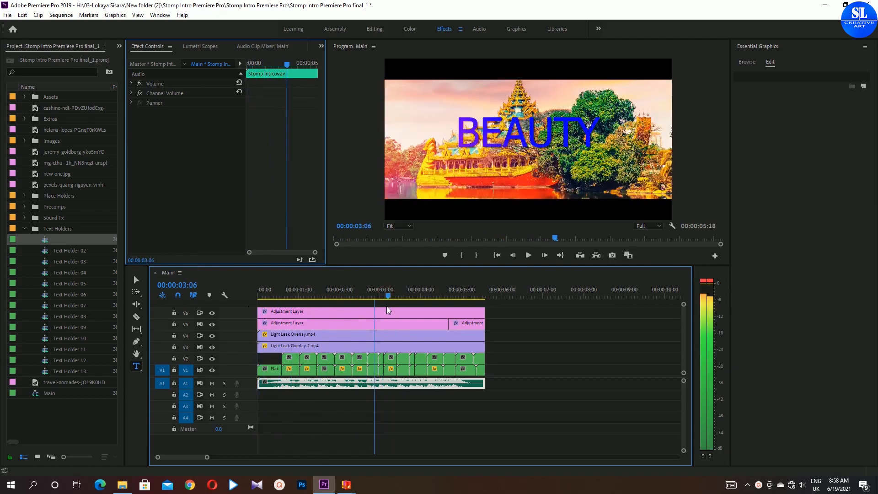
pyautogui.press('Home')
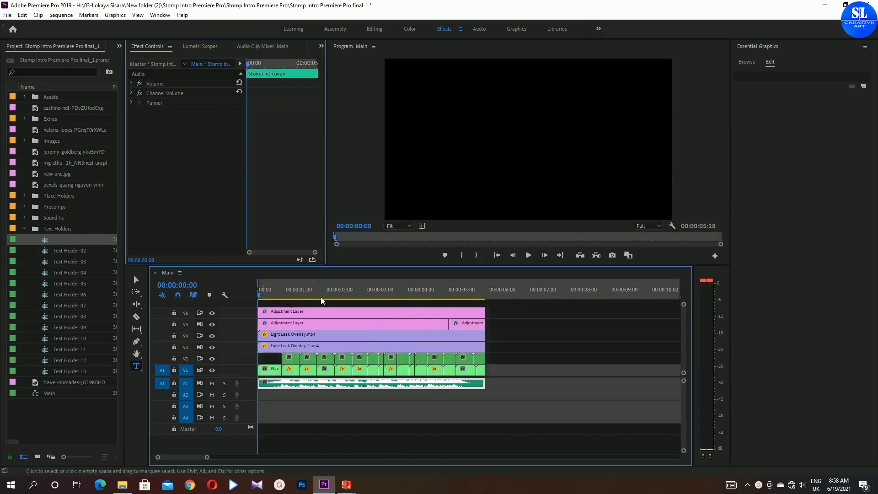
pyautogui.moveTo(452, 289); pyautogui.dragTo(491, 291)
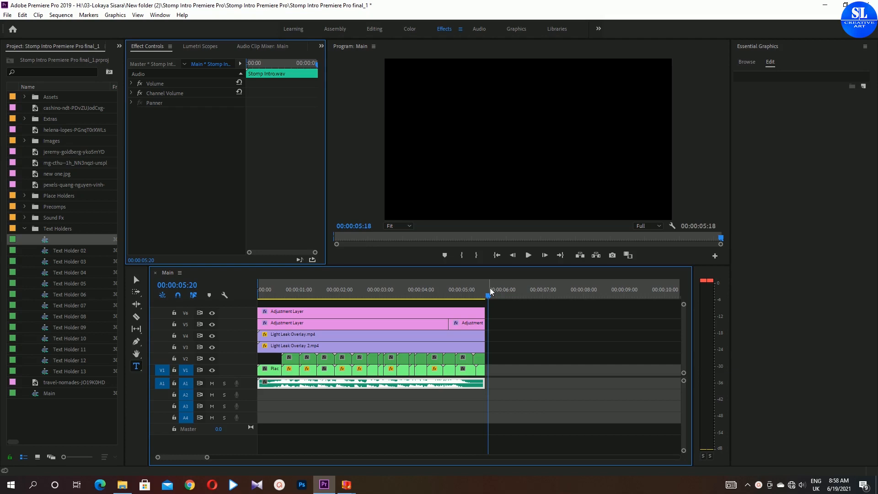
pyautogui.press('o')
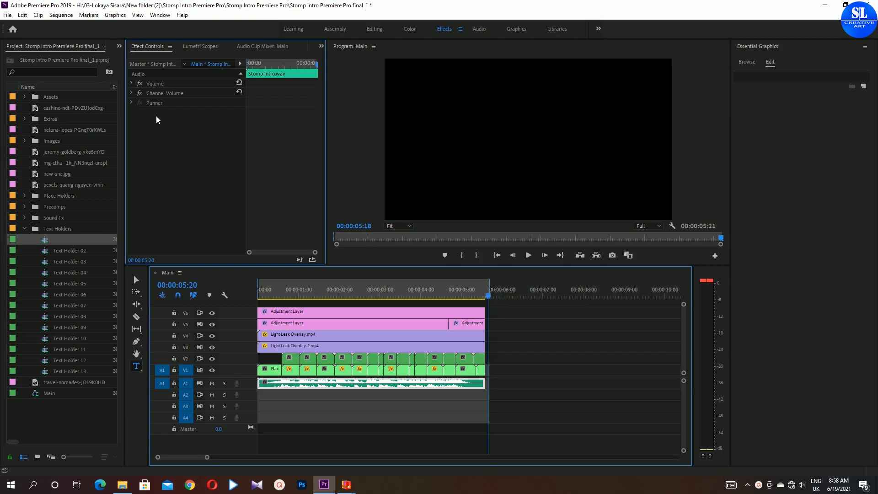
pyautogui.click(61, 15)
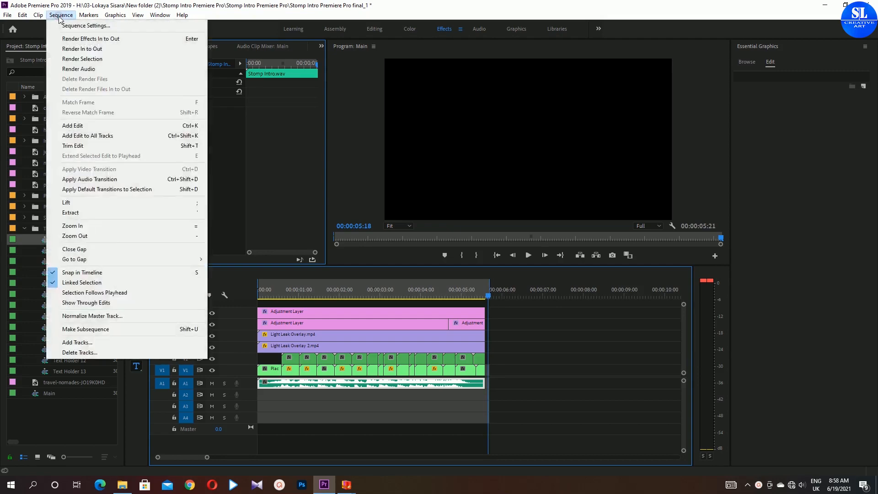
pyautogui.click(71, 50)
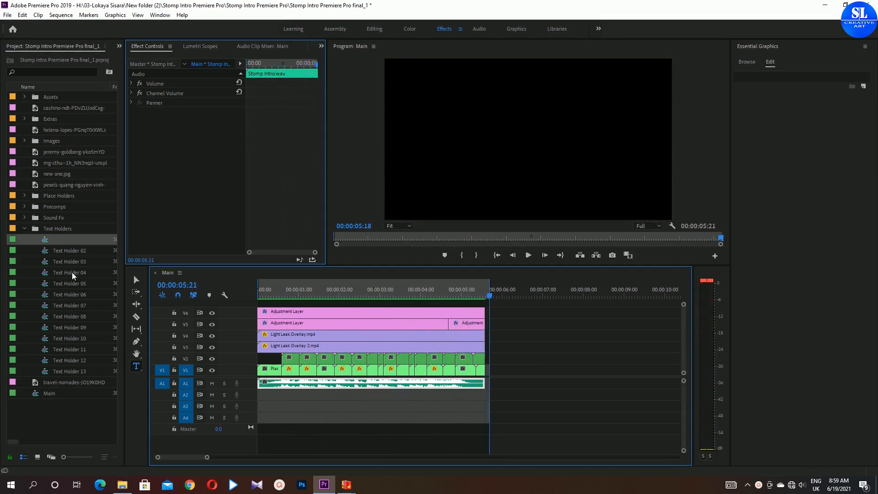
# - Play back the finished Main sequence in a maximized program monitor and scrub through it
pyautogui.click(136, 278)
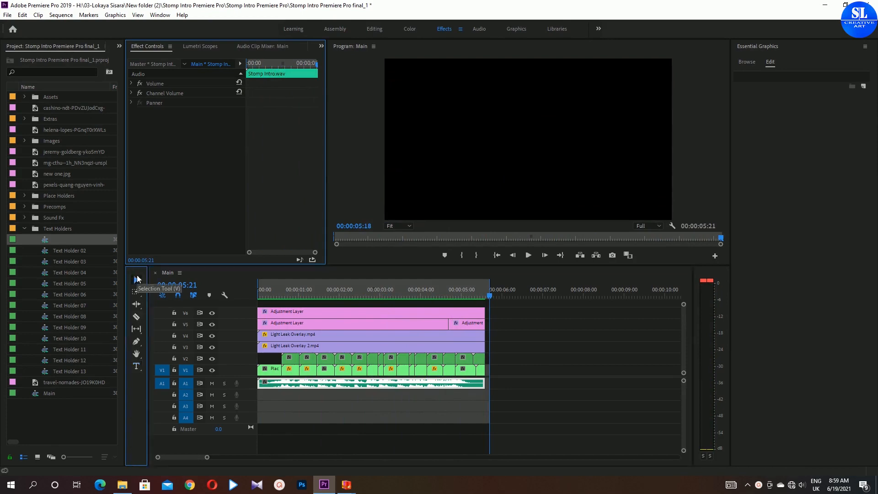
pyautogui.click(525, 134)
pyautogui.click(160, 14)
pyautogui.click(187, 64)
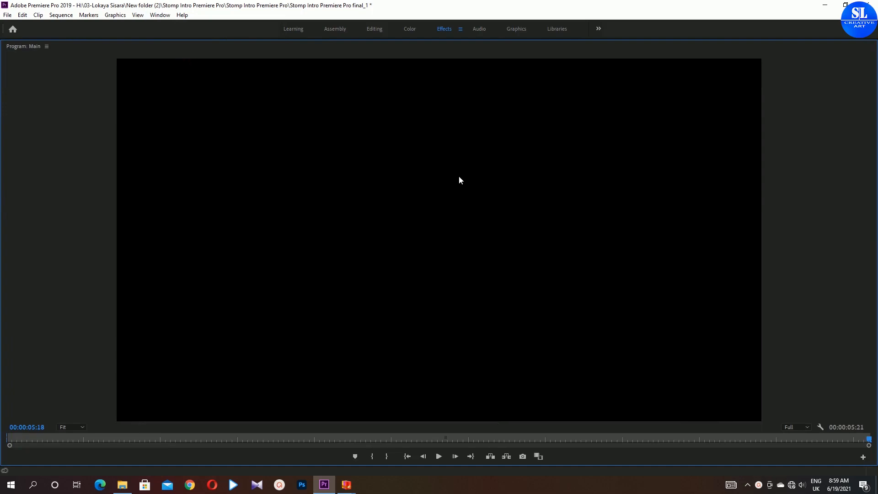
pyautogui.press('space')
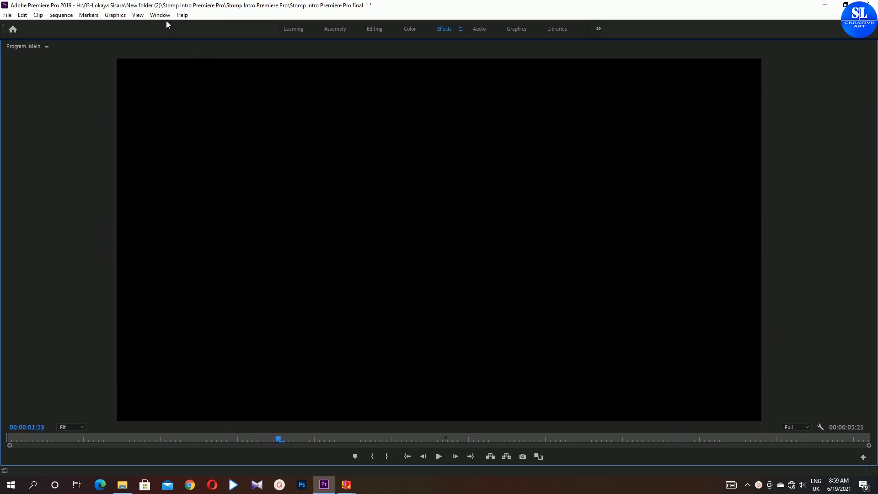
pyautogui.click(160, 15)
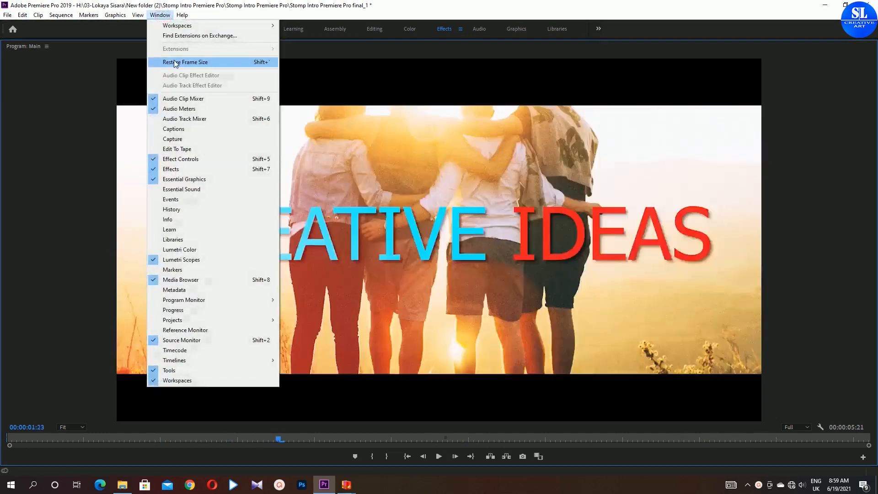
pyautogui.click(175, 63)
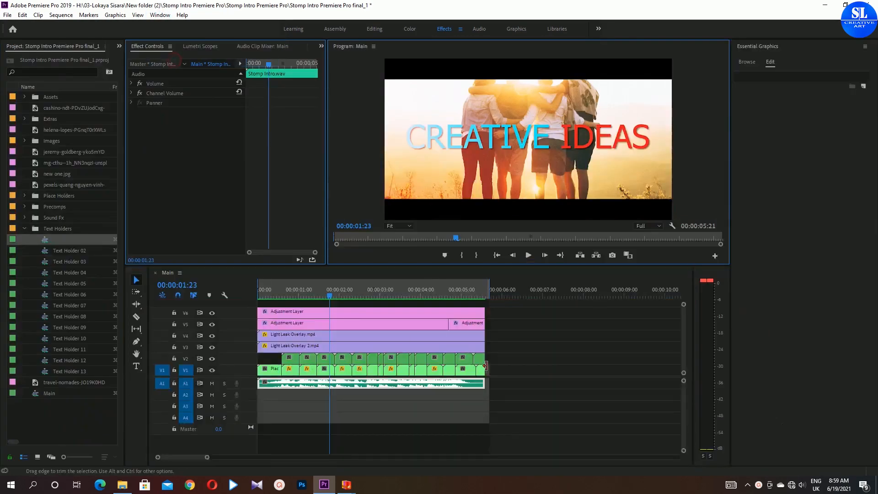
pyautogui.moveTo(339, 292)
pyautogui.mouseDown()
pyautogui.moveTo(486, 281)
pyautogui.moveTo(450, 290)
pyautogui.moveTo(474, 294)
pyautogui.moveTo(443, 294)
pyautogui.moveTo(475, 295)
pyautogui.moveTo(446, 295)
pyautogui.moveTo(457, 300)
pyautogui.mouseUp()
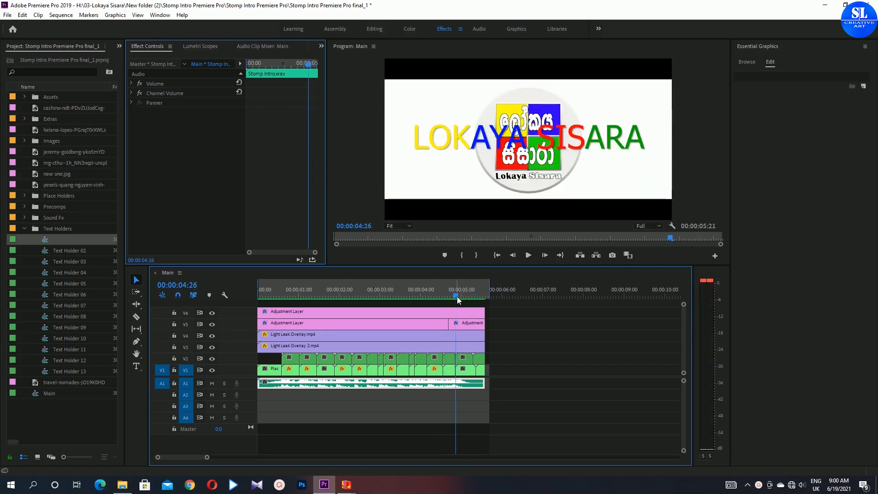